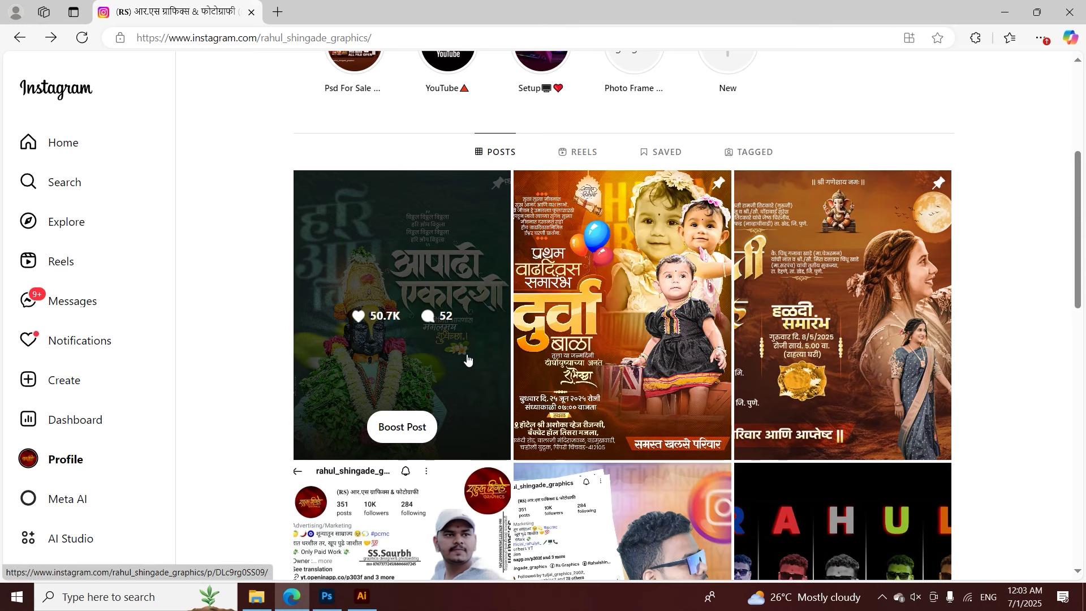
Switch to the open poster document in Photoshop, select the portrait on Layer 1, and toggle its visibility off and on
{"action": "scroll", "coordinate": [467, 359], "scroll_direction": "down", "scroll_amount": 2}
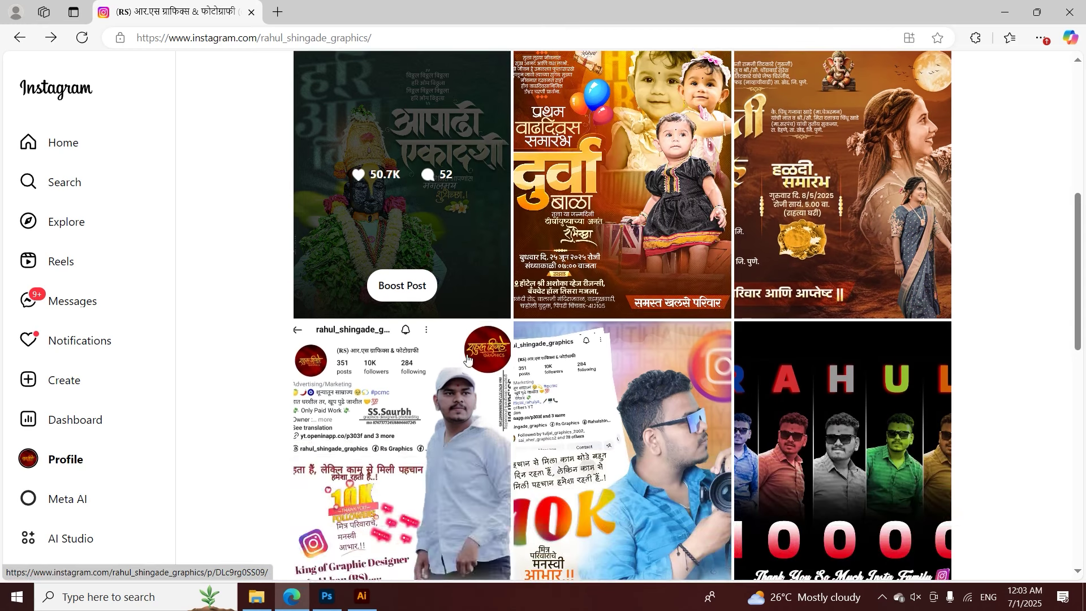
{"action": "left_click", "coordinate": [327, 595]}
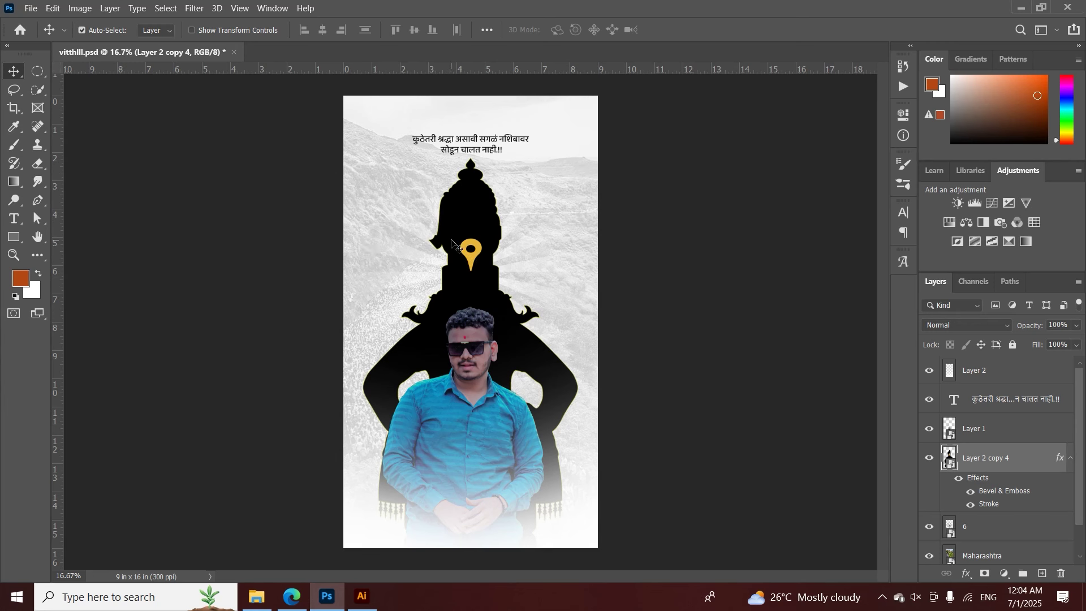
{"action": "left_click", "coordinate": [481, 353]}
{"action": "left_click", "coordinate": [923, 428]}
{"action": "left_click", "coordinate": [923, 428]}
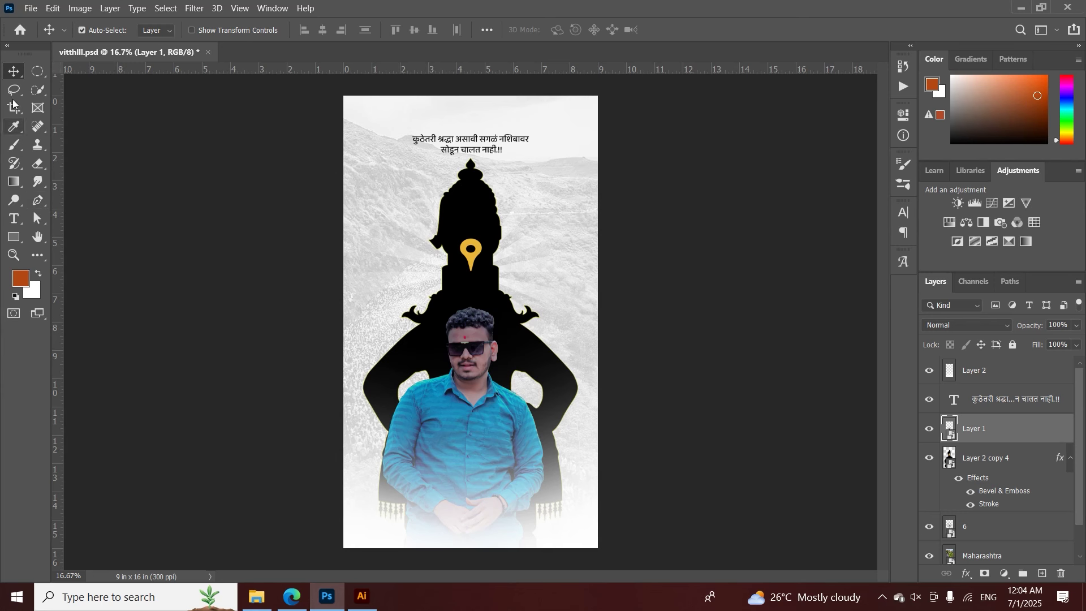
Open the photo "WhatsApp Image 2025-06-07 at 5.13.50 PM (1).jpeg" and inspect the face up close with the Quick Selection tool ready
{"action": "left_click_drag", "start_coordinate": [38, 90], "coordinate": [72, 103]}
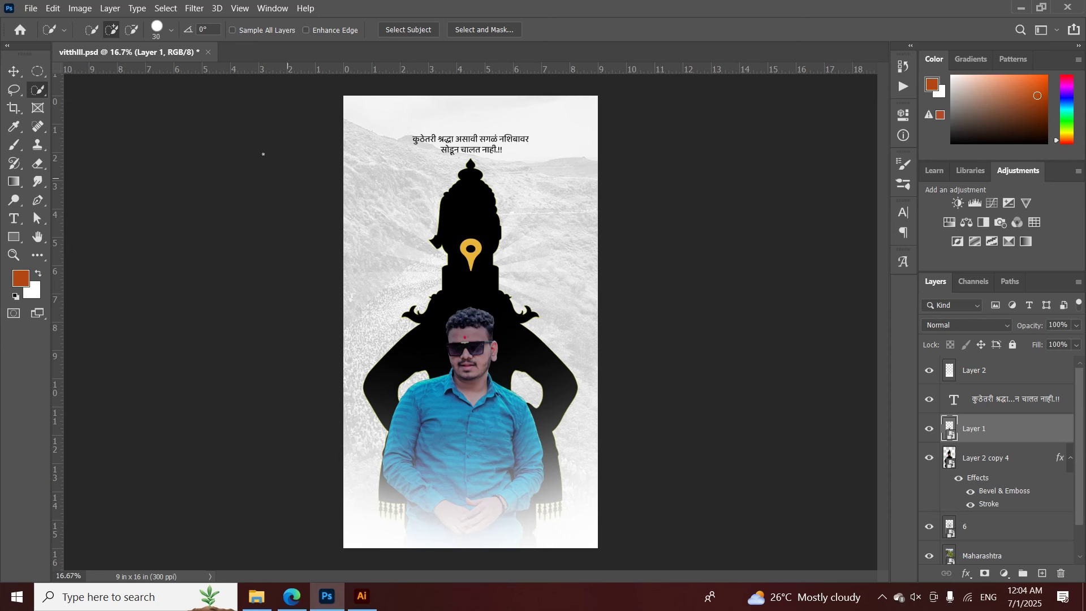
{"action": "left_click", "coordinate": [31, 8]}
{"action": "left_click", "coordinate": [38, 32]}
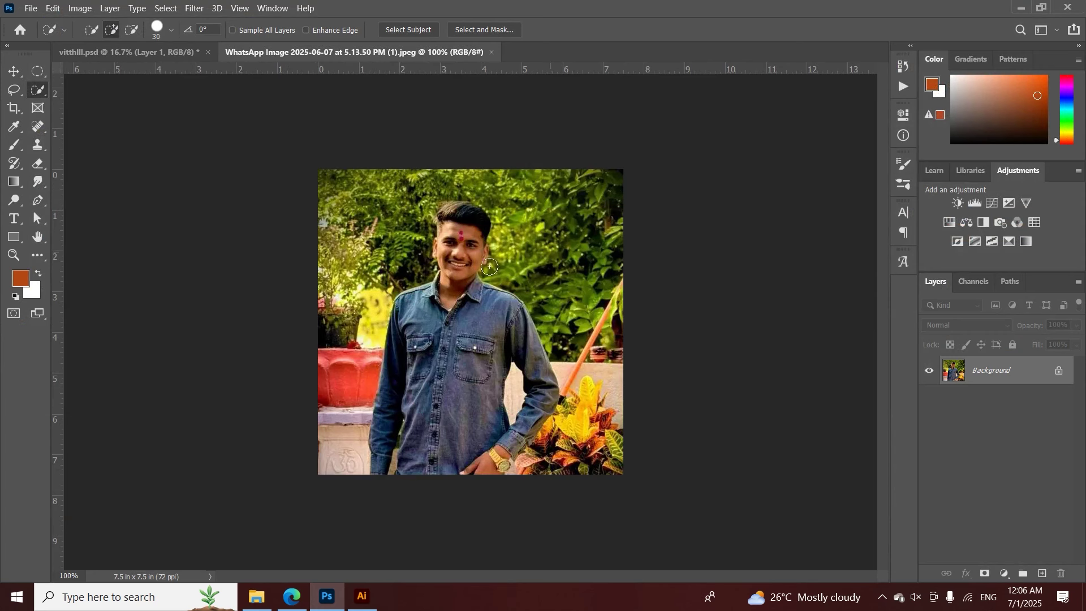
{"action": "key", "text": "z"}
{"action": "left_click_drag", "start_coordinate": [461, 246], "coordinate": [533, 262]}
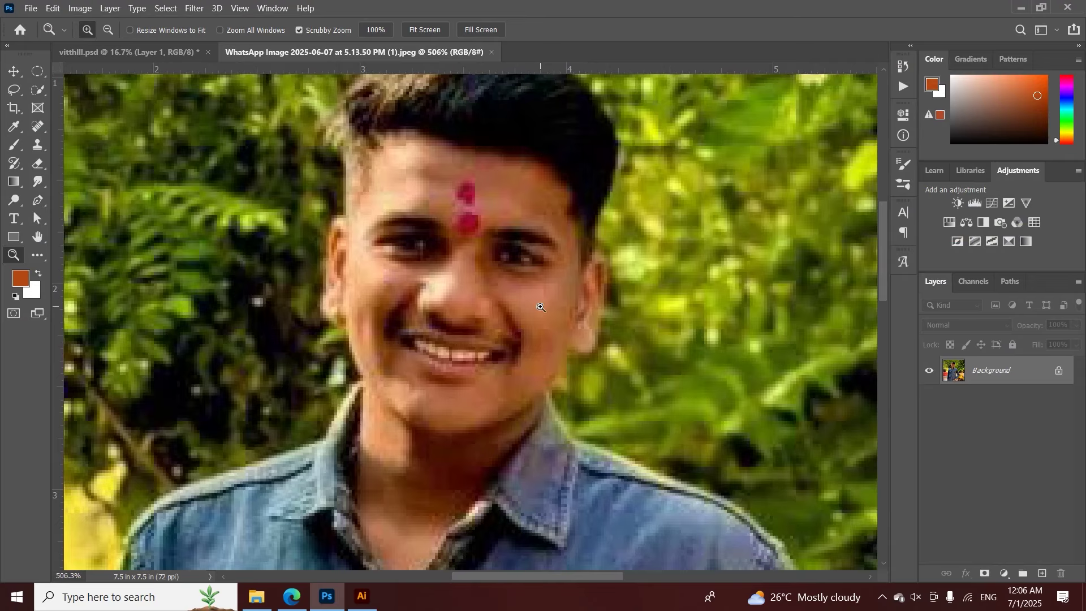
{"action": "key", "text": "ctrl+0"}
{"action": "key", "text": "w"}
Save the photo to the desktop as a JPEG at quality 12 (Maximum) with the Progressive format option
{"action": "key", "text": "ctrl+shift+s"}
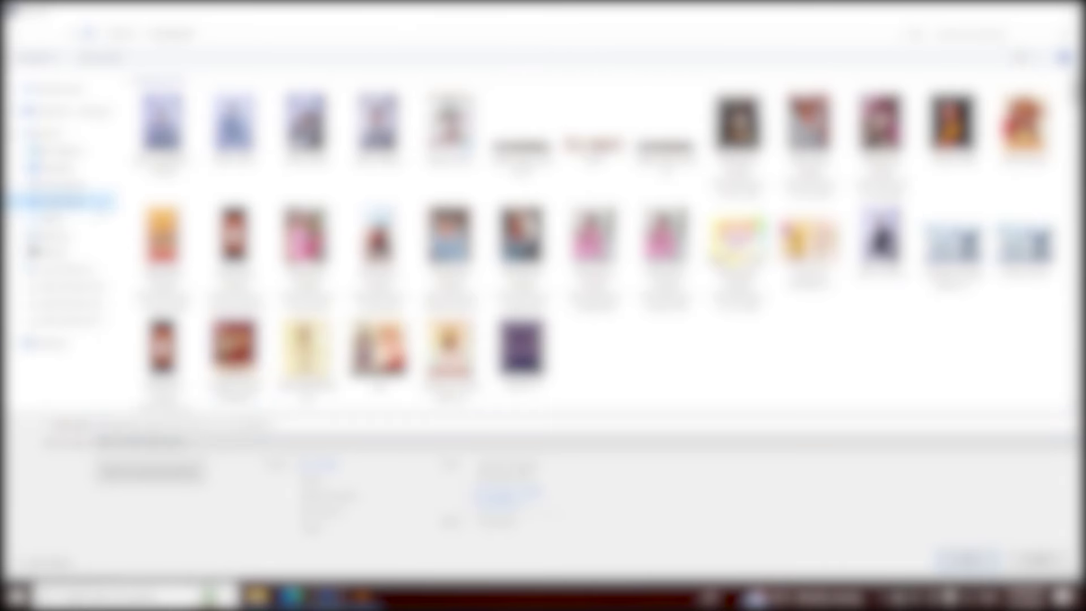
{"action": "left_click", "coordinate": [56, 166]}
{"action": "left_click", "coordinate": [977, 554]}
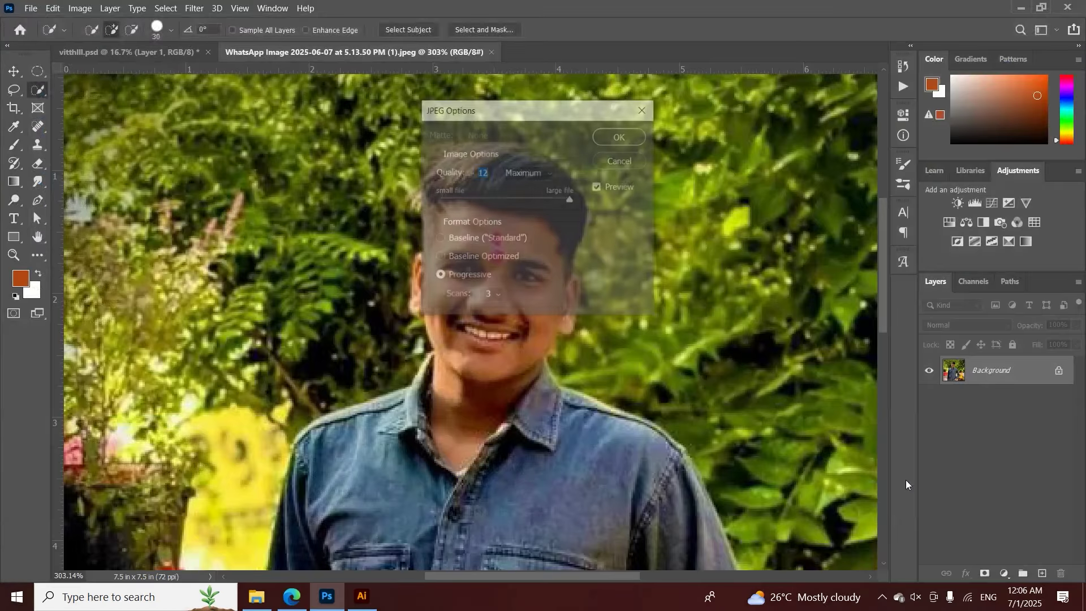
{"action": "left_click", "coordinate": [630, 142]}
Show the desktop and open the saved JPG in the Photos viewer to examine its quality
{"action": "key", "text": "super+d"}
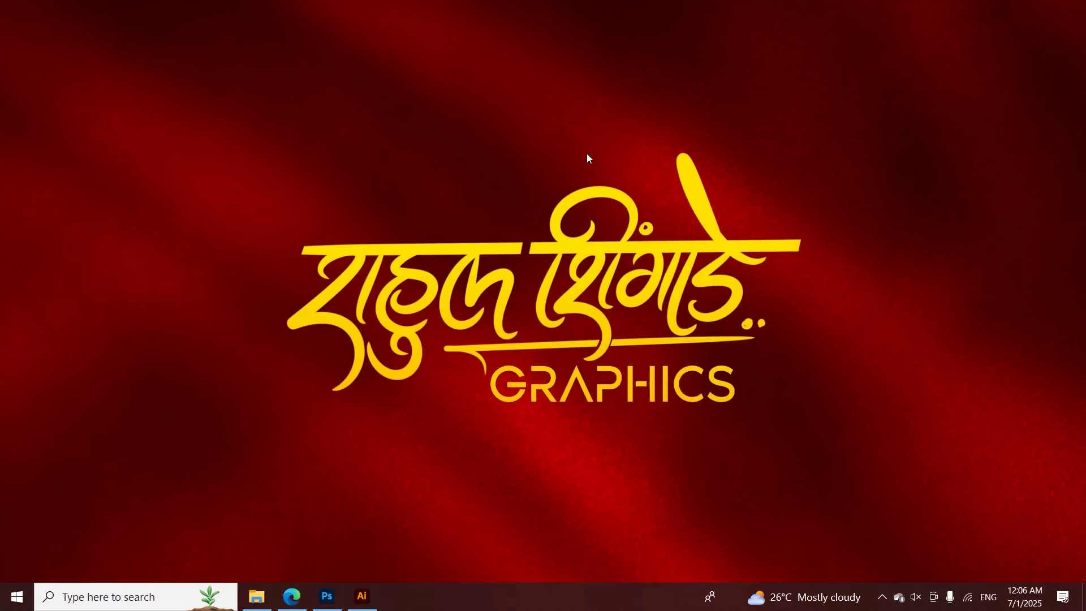
{"action": "right_click", "coordinate": [238, 208]}
{"action": "double_click", "coordinate": [27, 33]}
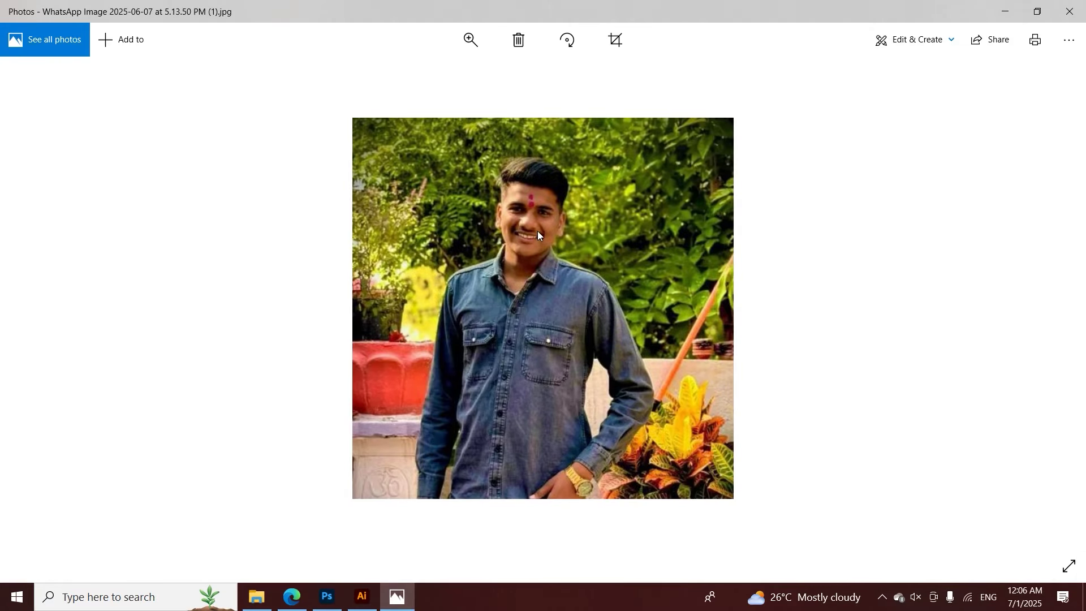
{"action": "scroll", "coordinate": [537, 230], "scroll_direction": "up", "scroll_amount": 2}
{"action": "scroll", "coordinate": [537, 229], "scroll_direction": "down", "scroll_amount": 3}
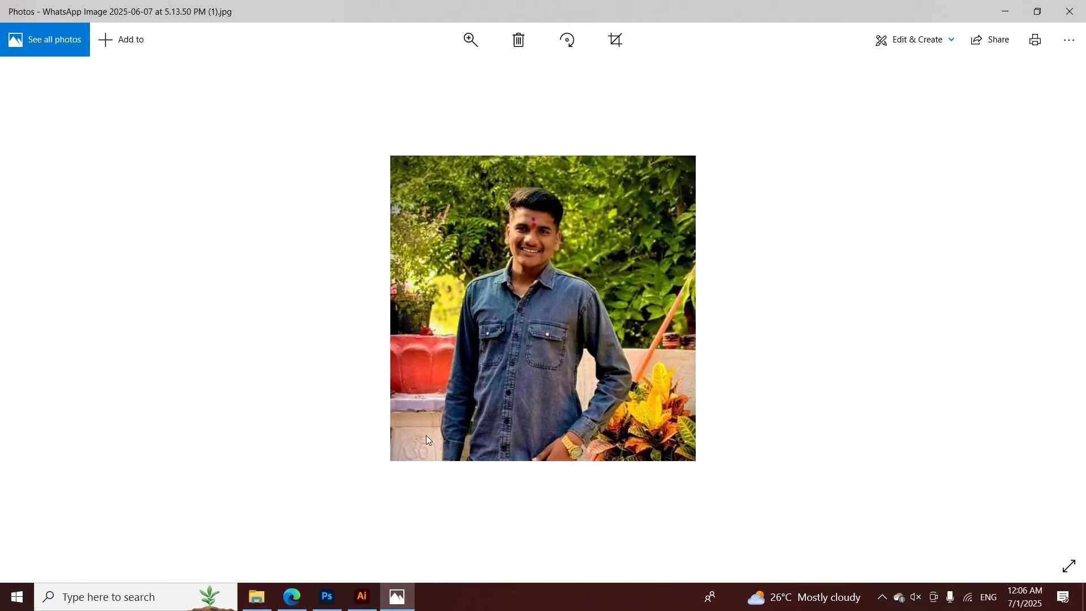
Switch to Edge and search the web for "ai hd photo enhancer" in a new tab
{"action": "left_click", "coordinate": [298, 596]}
{"action": "left_click", "coordinate": [274, 12]}
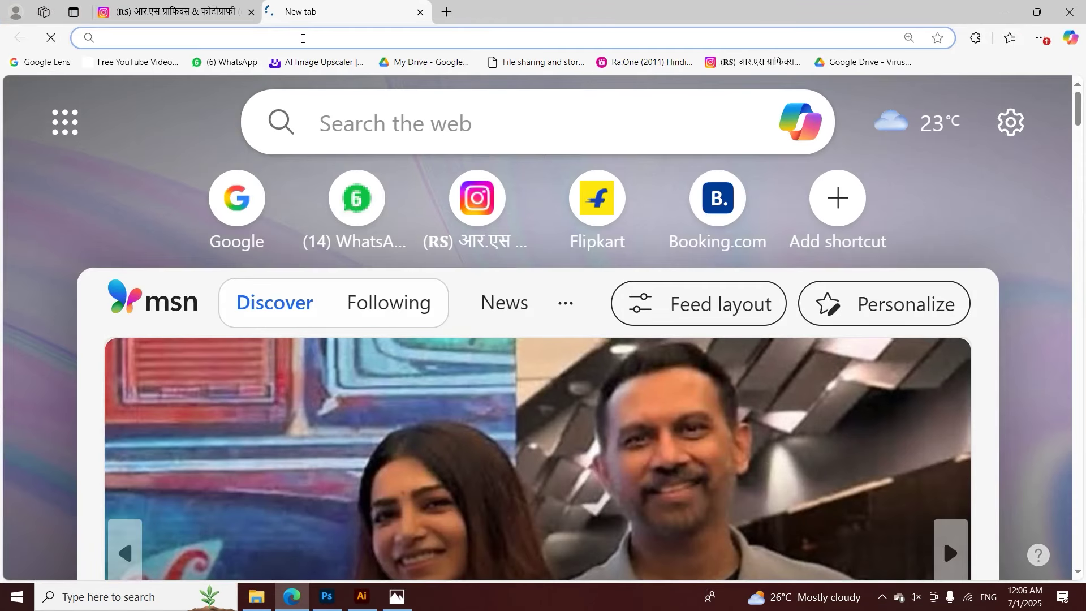
{"action": "type", "text": "ai hd photo enhancer"}
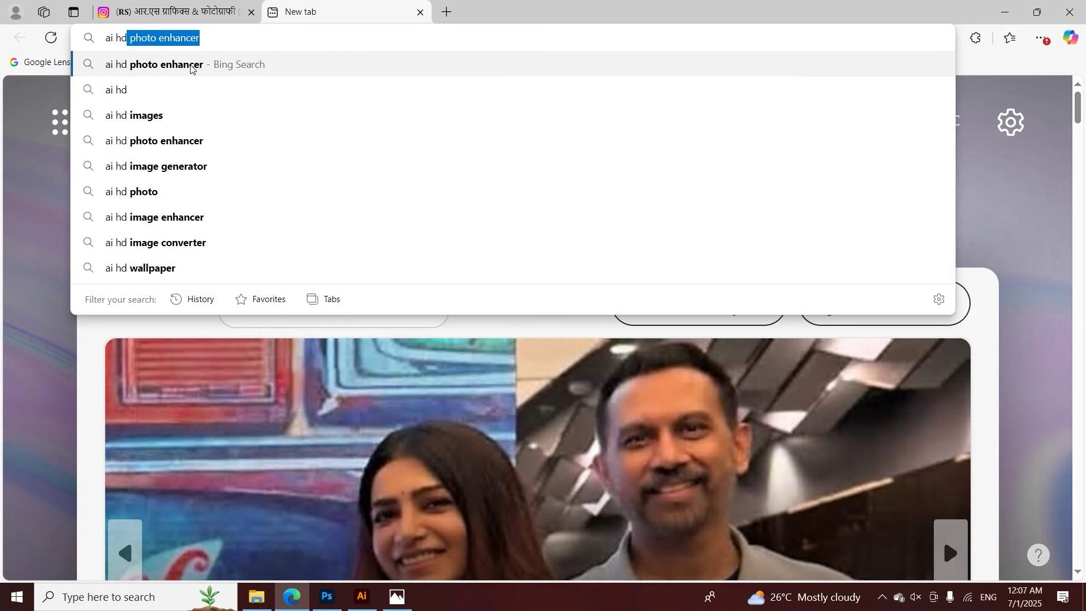
{"action": "left_click", "coordinate": [190, 65]}
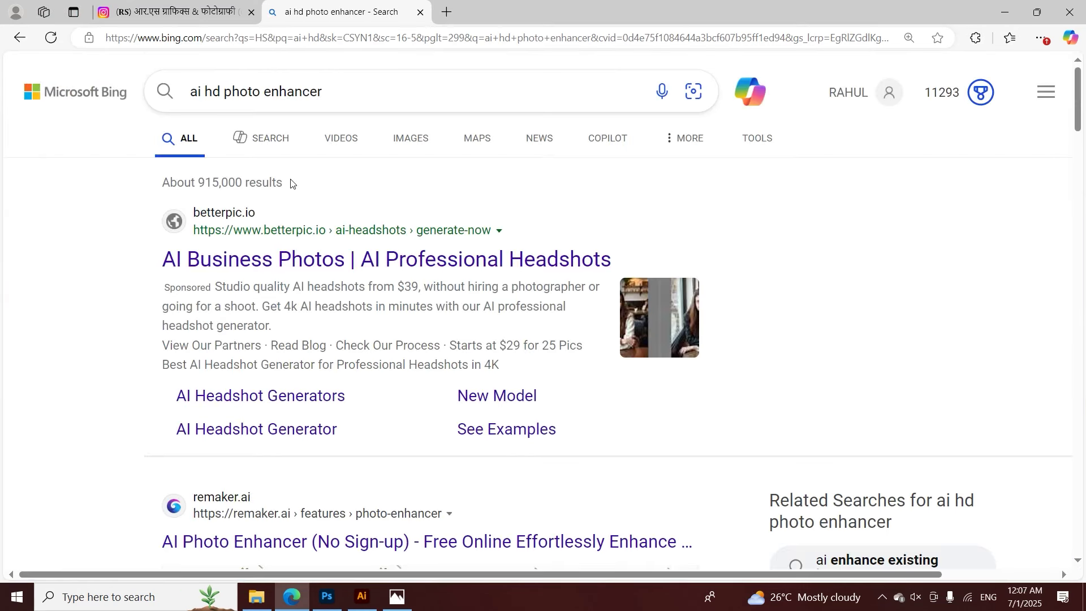
Open the PhotoGrid "Free AI Image Enhancer" page from the search results
{"action": "scroll", "coordinate": [290, 181], "scroll_direction": "down", "scroll_amount": 3}
{"action": "scroll", "coordinate": [290, 181], "scroll_direction": "down", "scroll_amount": 15}
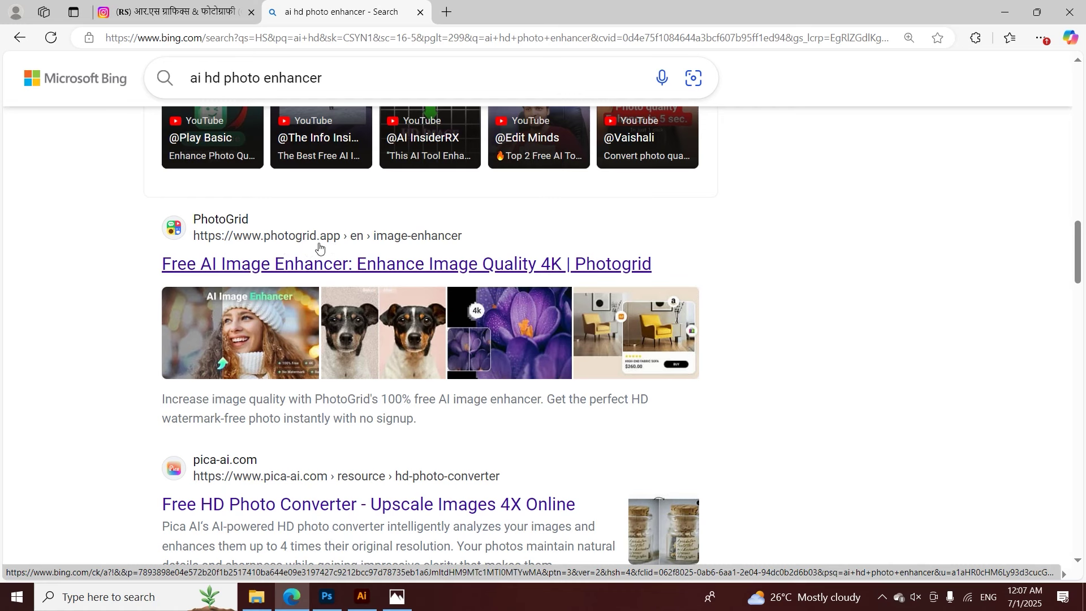
{"action": "left_click", "coordinate": [317, 265]}
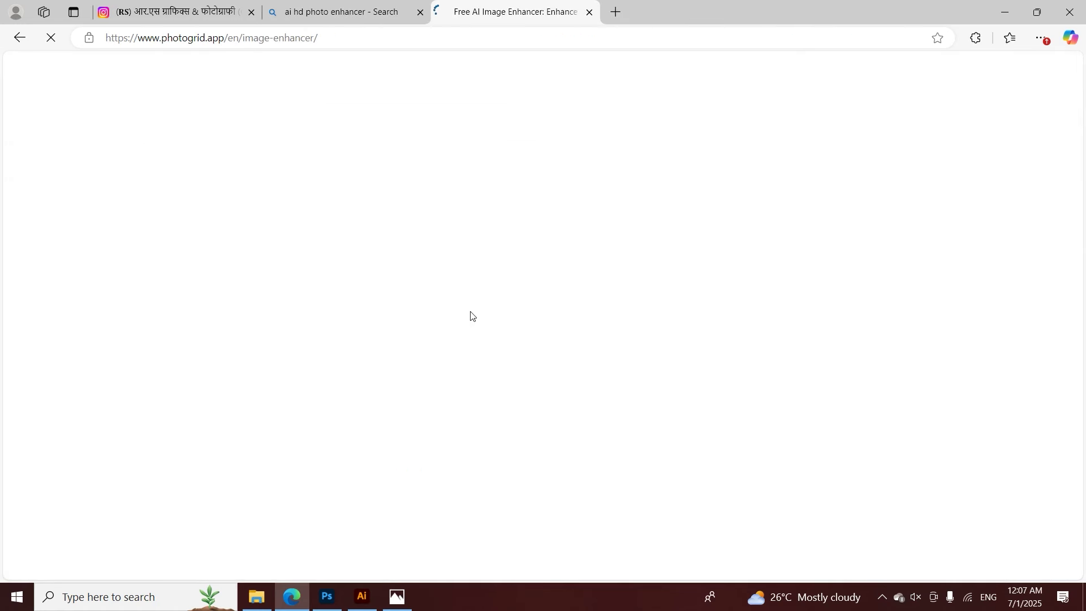
Upload the saved photo from the desktop to the image enhancer and download the enhanced result in HD
{"action": "scroll", "coordinate": [678, 364], "scroll_direction": "down", "scroll_amount": 3}
{"action": "scroll", "coordinate": [753, 426], "scroll_direction": "up", "scroll_amount": 3}
{"action": "scroll", "coordinate": [712, 426], "scroll_direction": "down", "scroll_amount": 3}
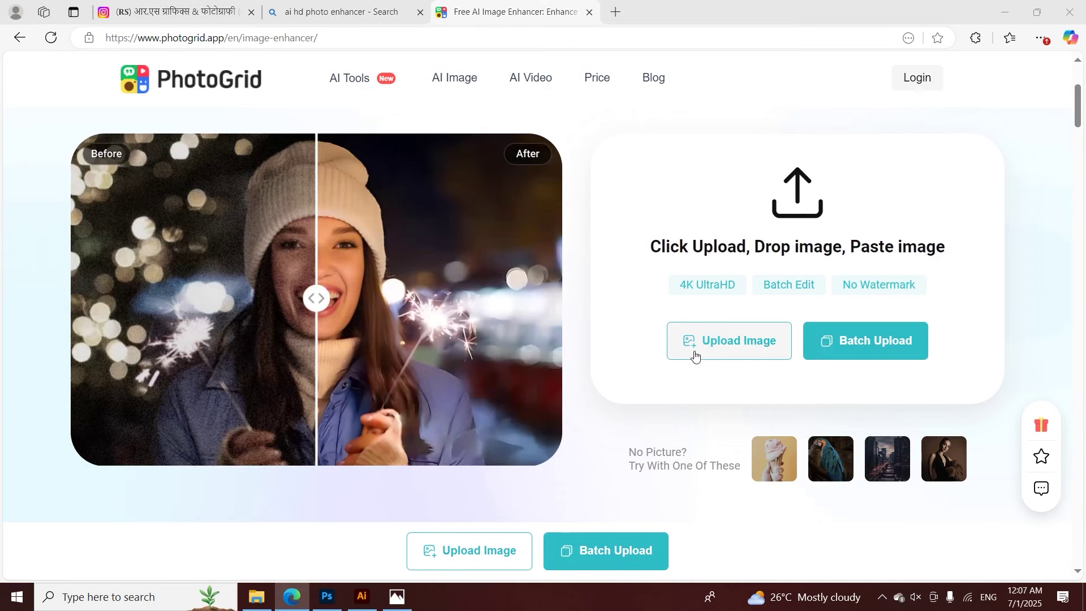
{"action": "left_click", "coordinate": [694, 354]}
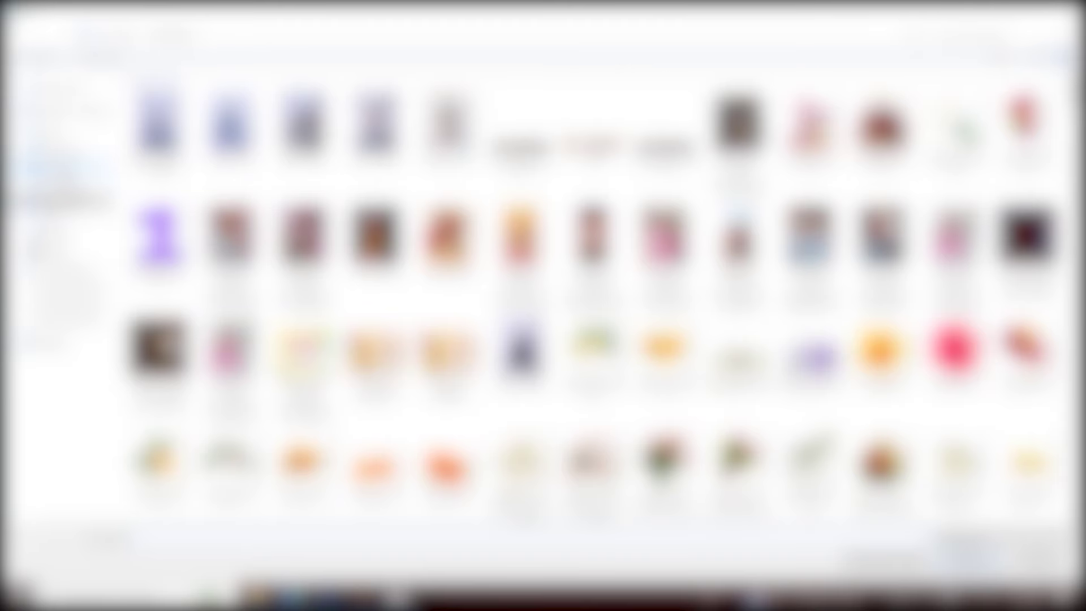
{"action": "left_click", "coordinate": [53, 167]}
{"action": "double_click", "coordinate": [150, 119]}
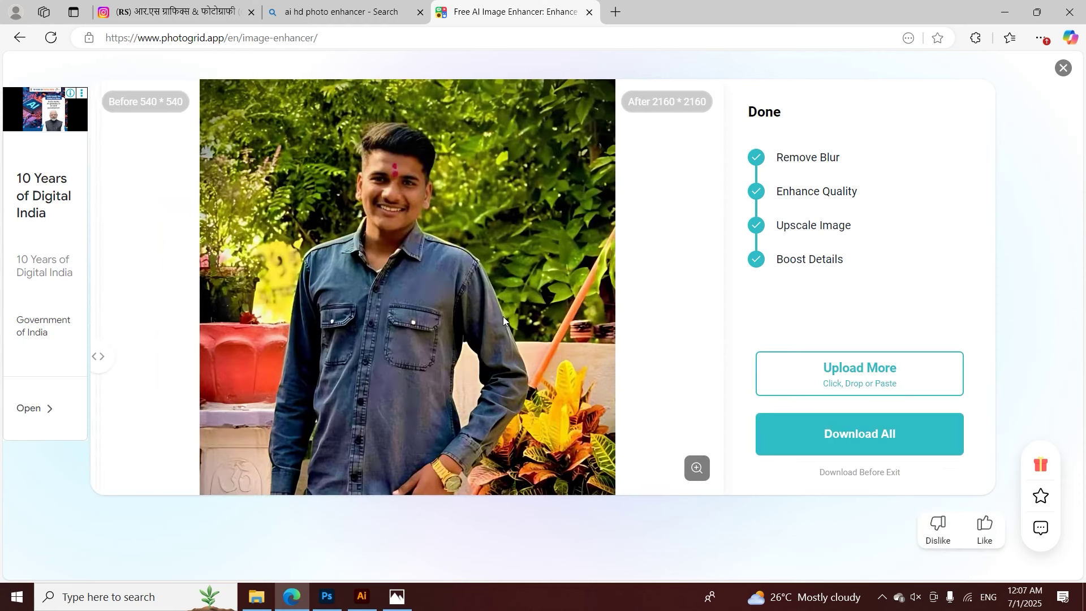
{"action": "left_click", "coordinate": [848, 439]}
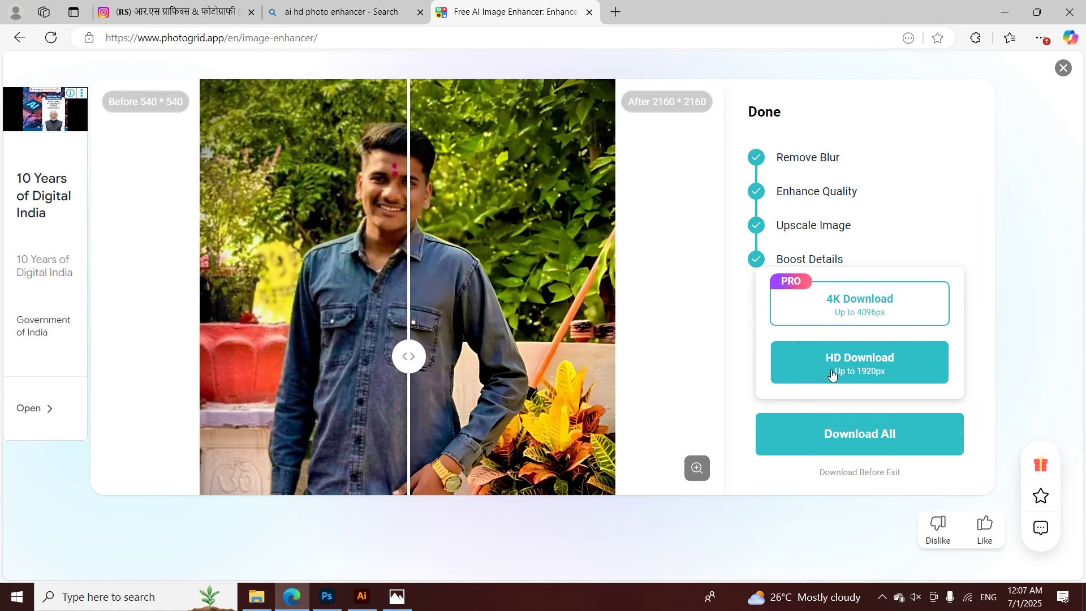
{"action": "left_click", "coordinate": [832, 374]}
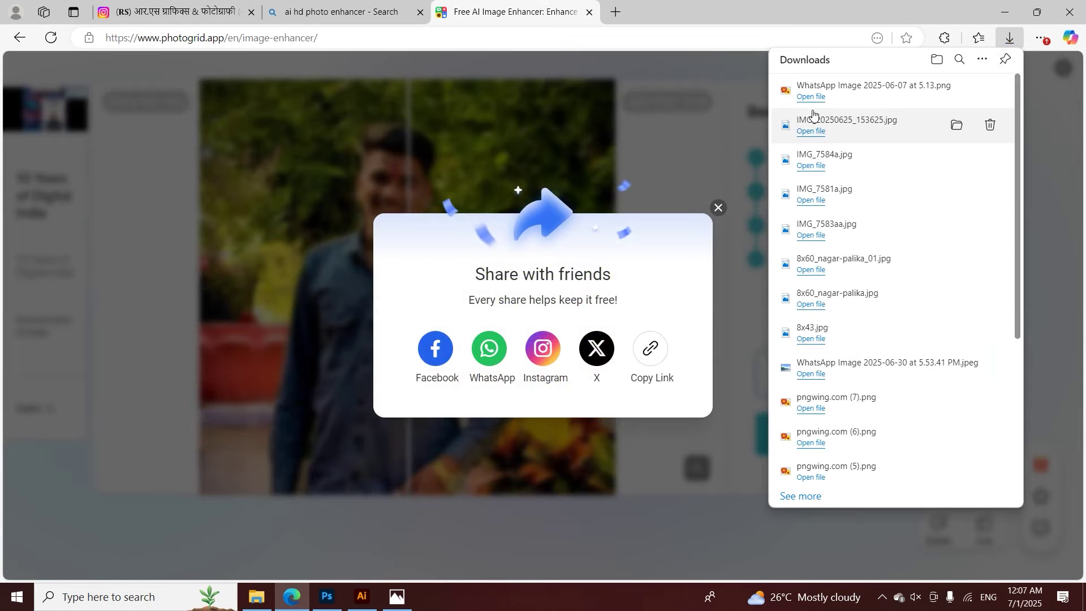
Switch to Photoshop and place the enhanced photo from Downloads as an embedded layer over the original photo
{"action": "left_click", "coordinate": [327, 596]}
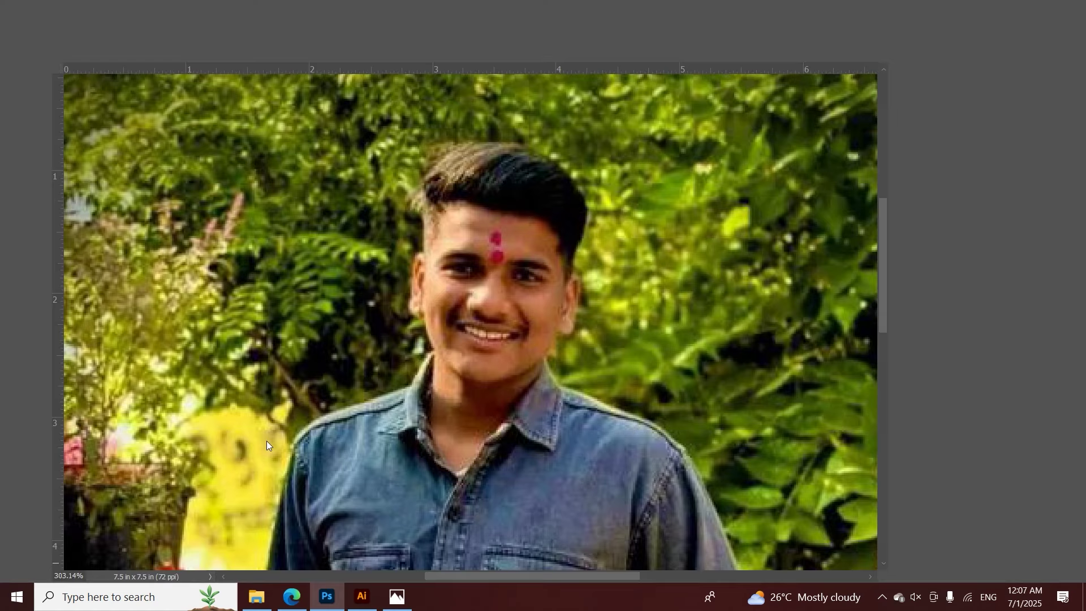
{"action": "key", "text": "ctrl+1"}
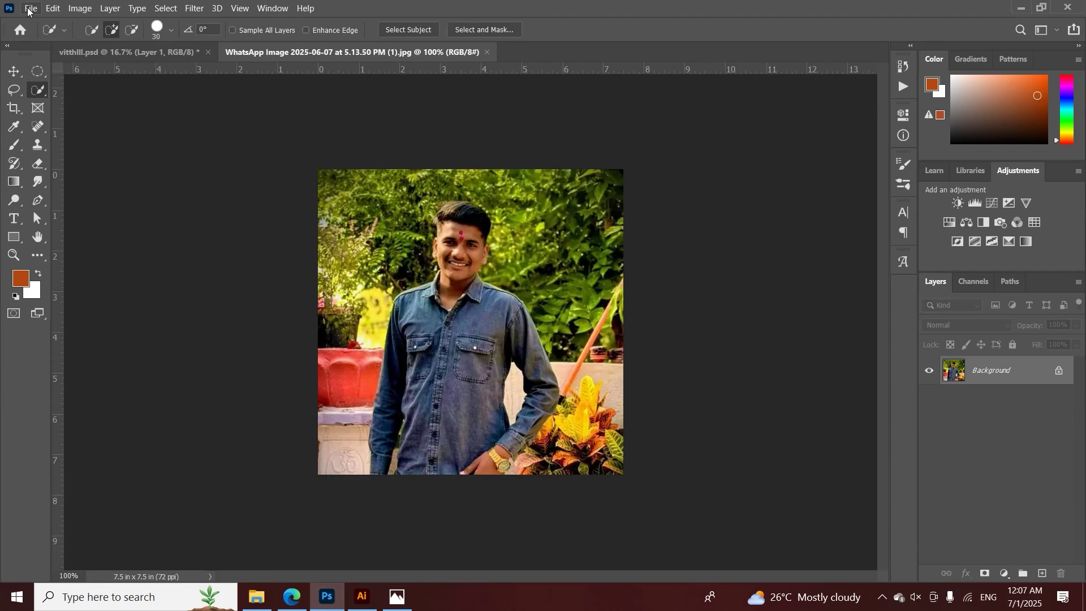
{"action": "left_click", "coordinate": [29, 8]}
{"action": "left_click", "coordinate": [121, 276]}
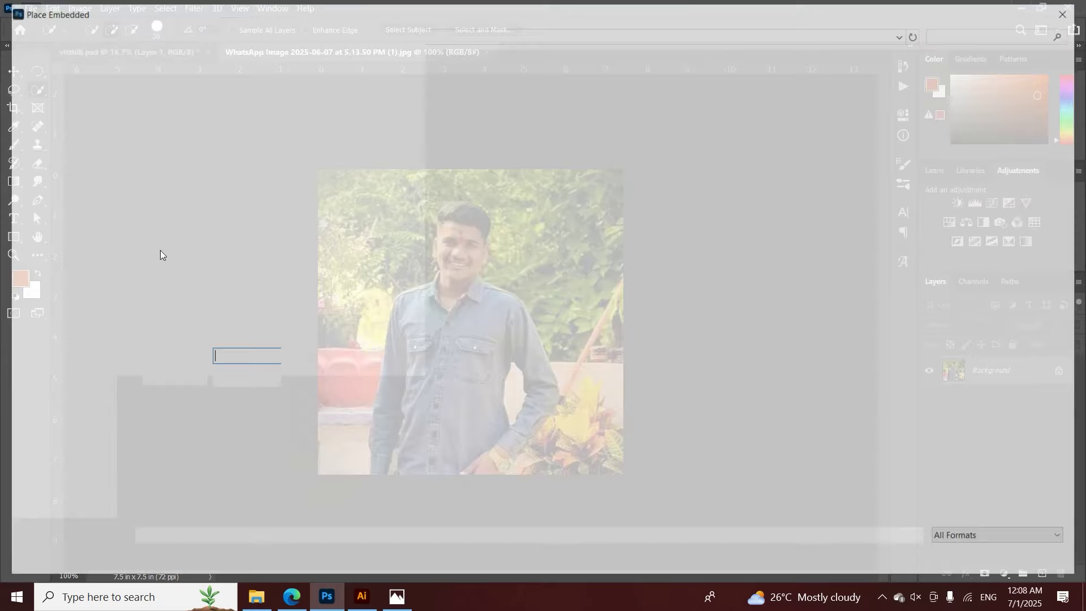
{"action": "left_click", "coordinate": [51, 202]}
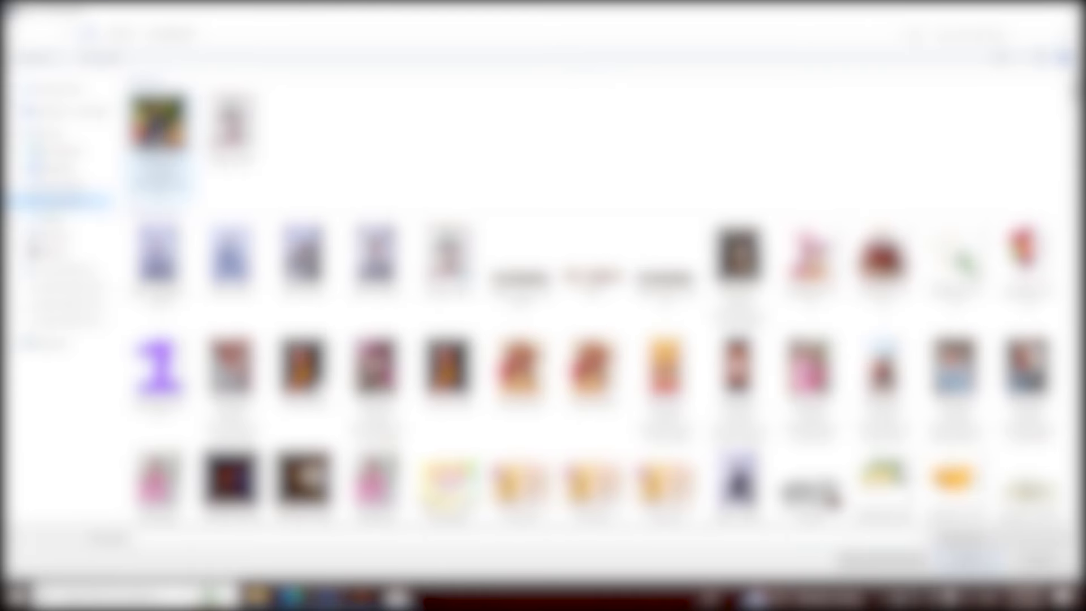
{"action": "key", "text": "Return"}
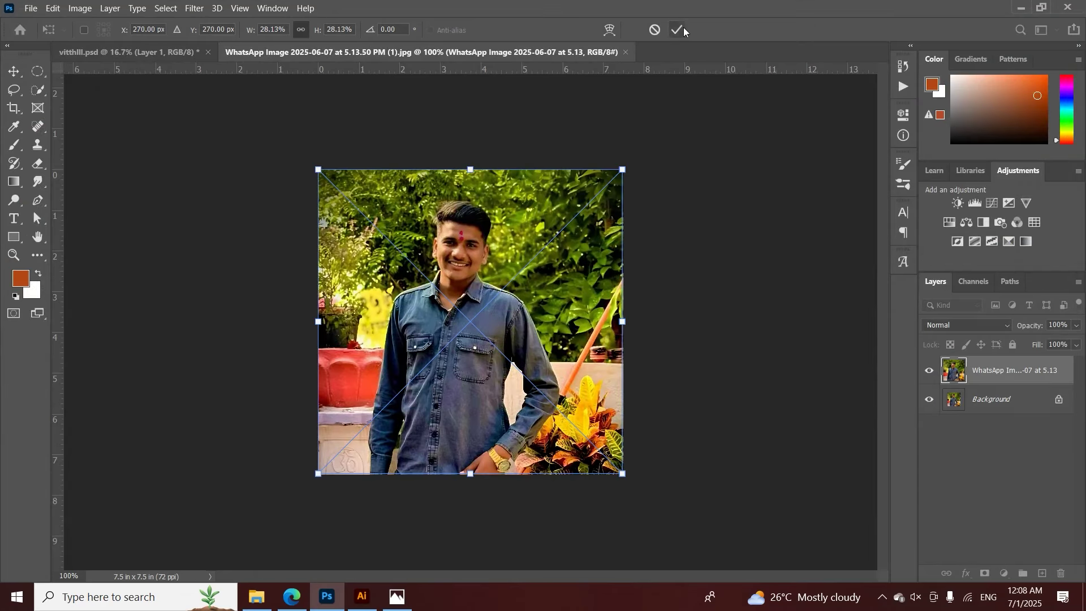
{"action": "left_click", "coordinate": [680, 31]}
Compare the face before and after enhancement by hiding and showing the placed photo layer at close range
{"action": "key", "text": "z"}
{"action": "left_click_drag", "start_coordinate": [477, 227], "coordinate": [552, 236]}
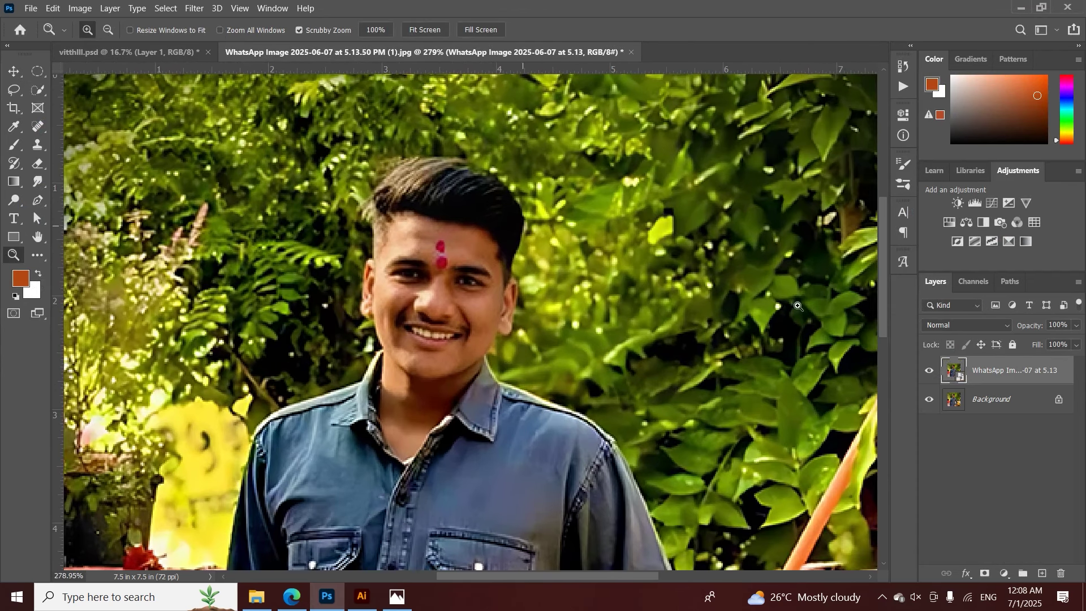
{"action": "key", "text": "w"}
{"action": "left_click", "coordinate": [929, 372]}
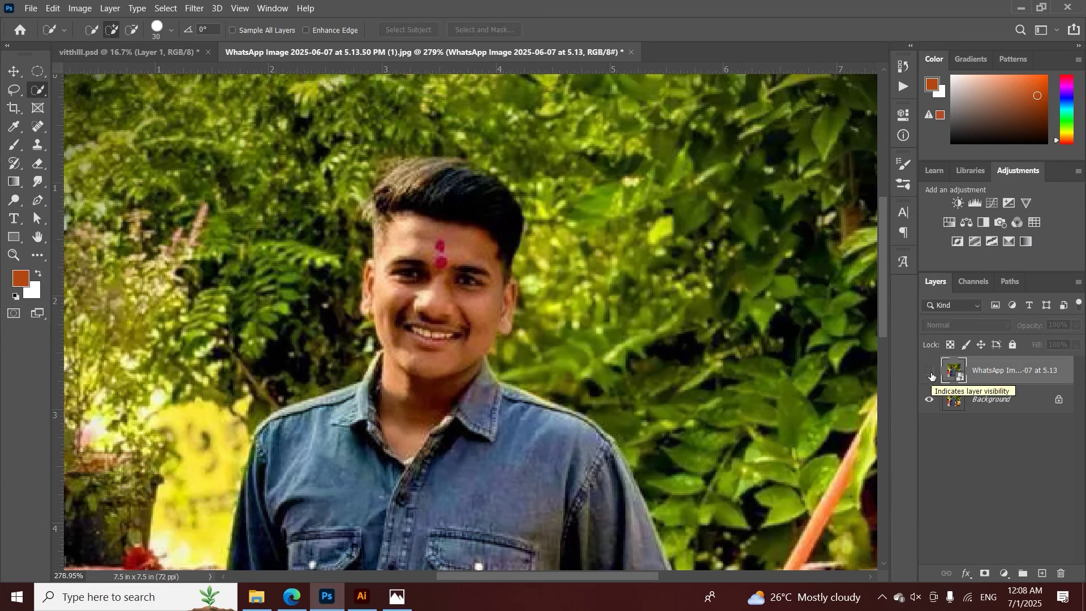
{"action": "left_click", "coordinate": [930, 373]}
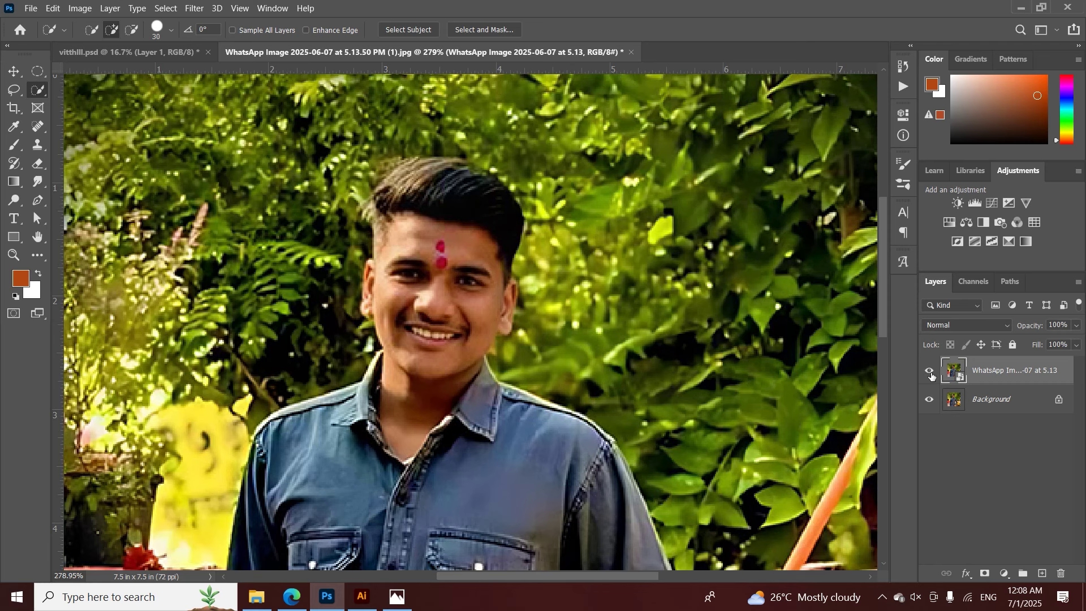
Switch to Edge, upload the already enhanced photo to the PhotoGrid enhancer again, and download the new result in HD
{"action": "key", "text": "ctrl+Tab"}
{"action": "left_click", "coordinate": [291, 597]}
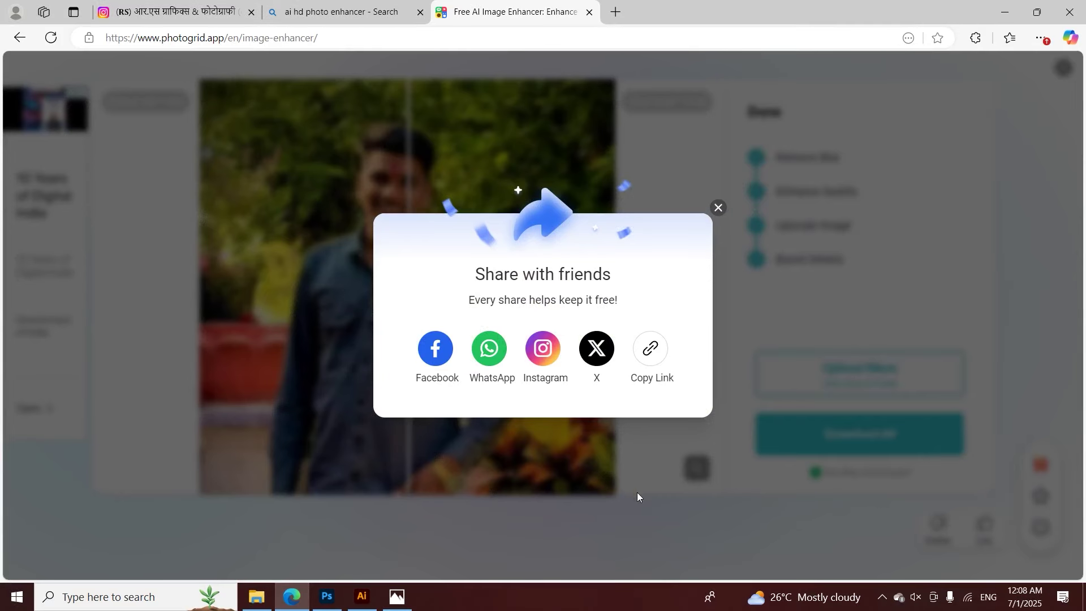
{"action": "left_click", "coordinate": [789, 416]}
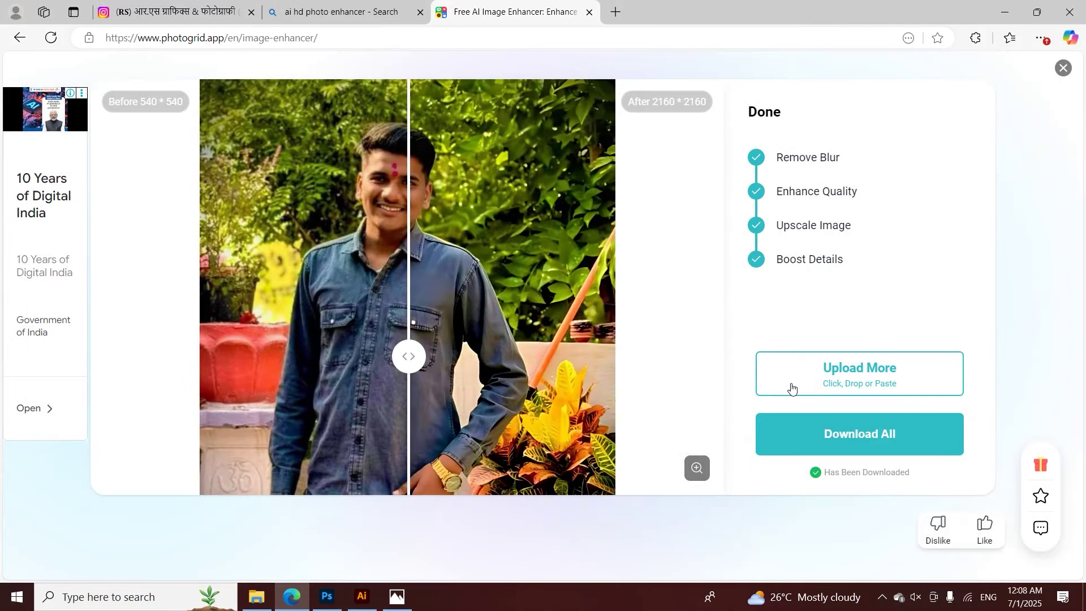
{"action": "left_click", "coordinate": [803, 381]}
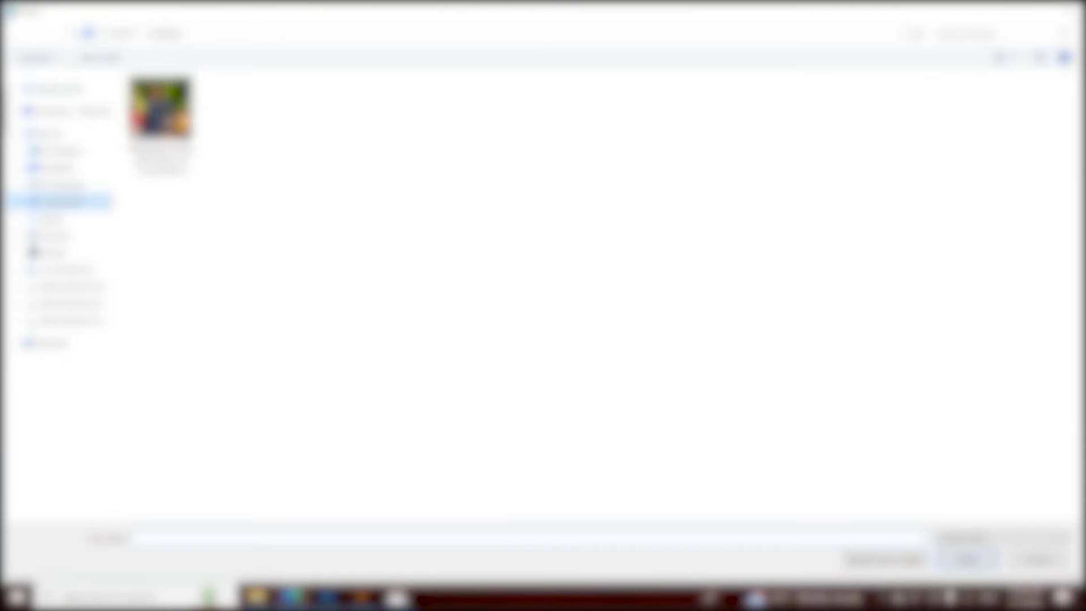
{"action": "double_click", "coordinate": [157, 133]}
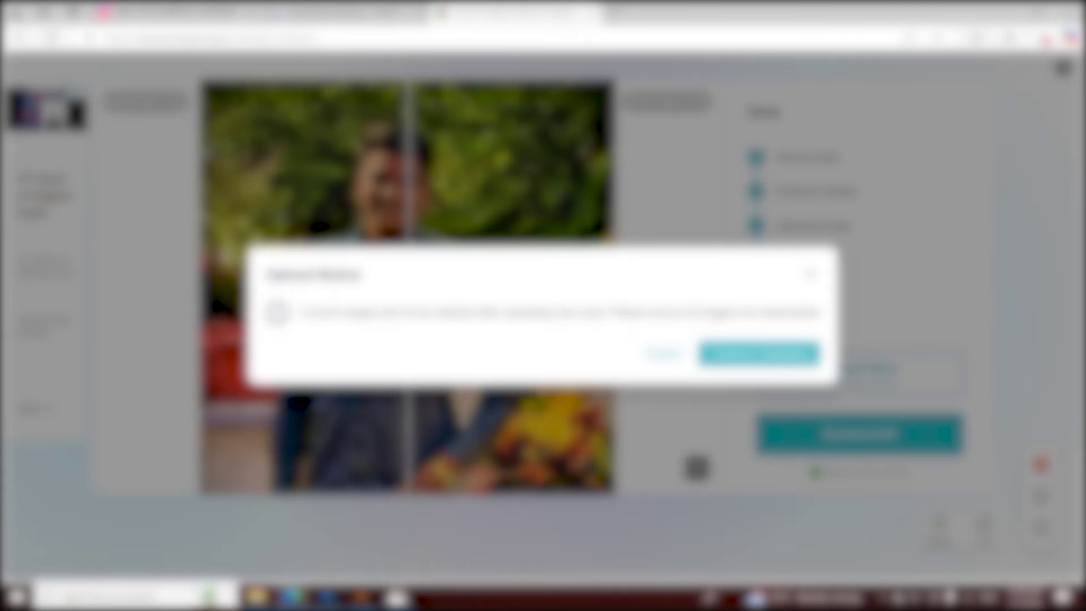
{"action": "left_click", "coordinate": [714, 357]}
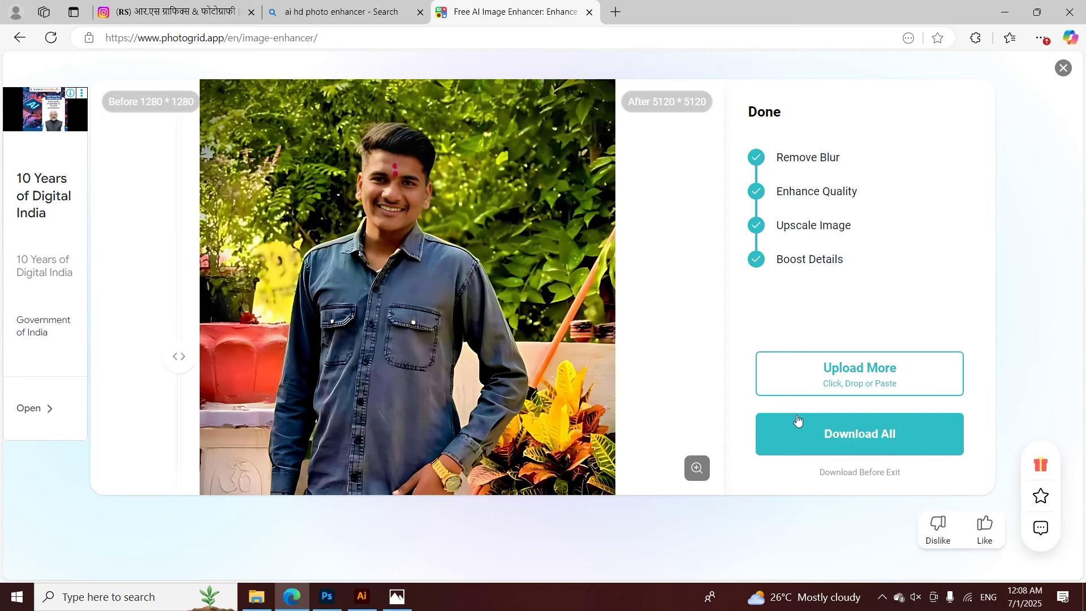
{"action": "left_click", "coordinate": [824, 439]}
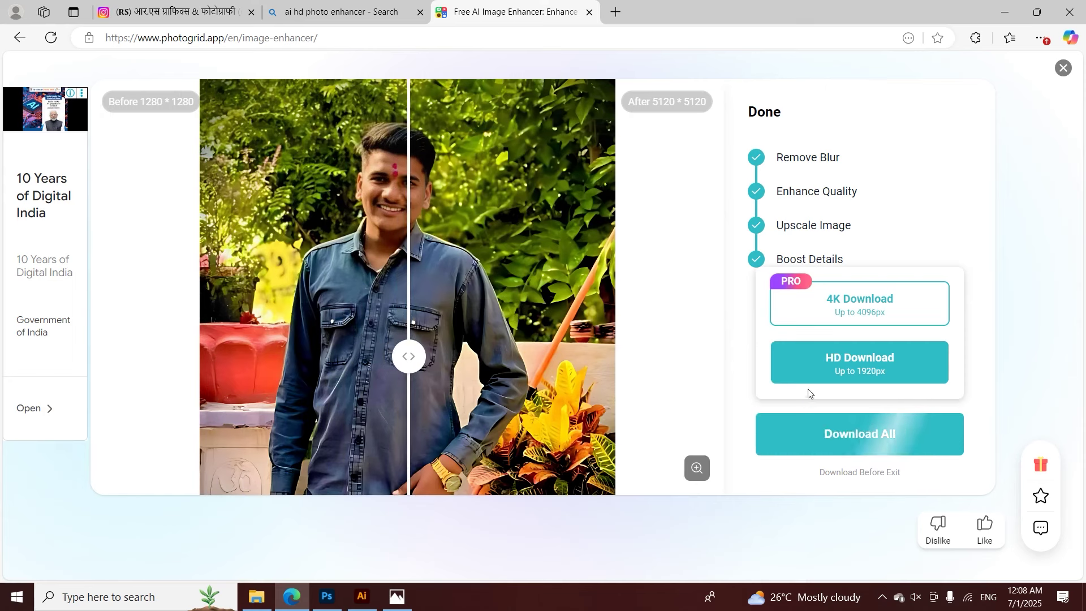
{"action": "left_click", "coordinate": [806, 371]}
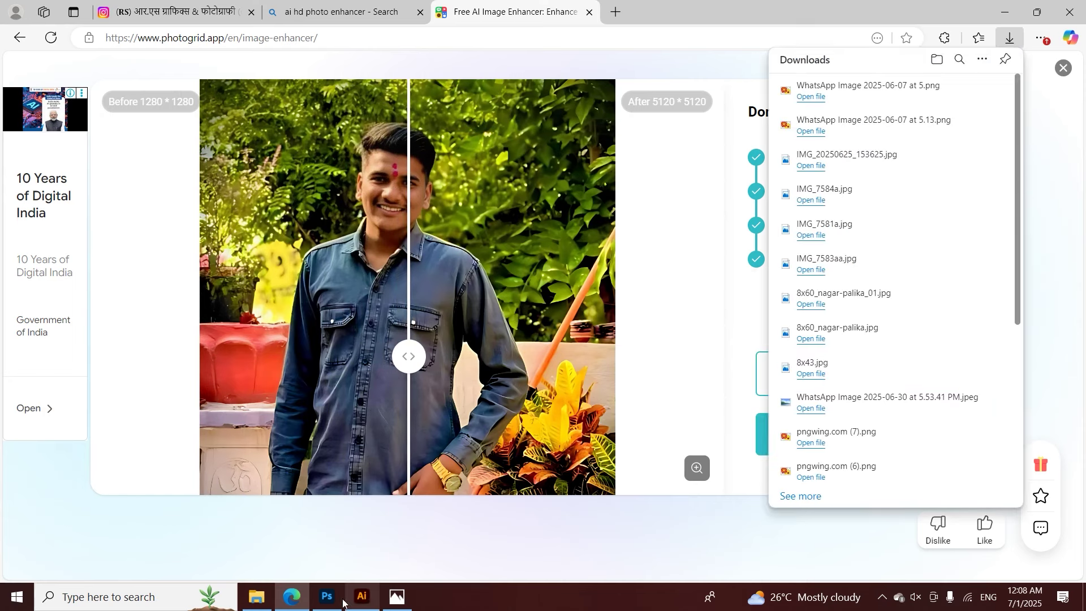
Switch to Photoshop, place the twice-enhanced photo as an embedded layer on top, and compare it with the layers below
{"action": "left_click", "coordinate": [326, 596]}
{"action": "left_click", "coordinate": [31, 9]}
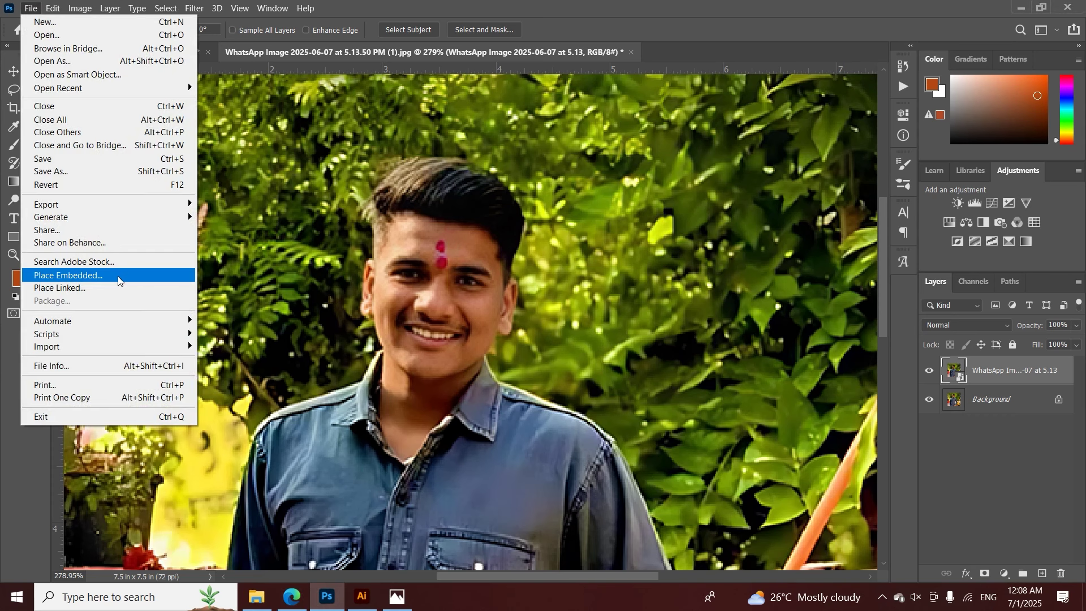
{"action": "left_click", "coordinate": [170, 274]}
{"action": "double_click", "coordinate": [159, 122]}
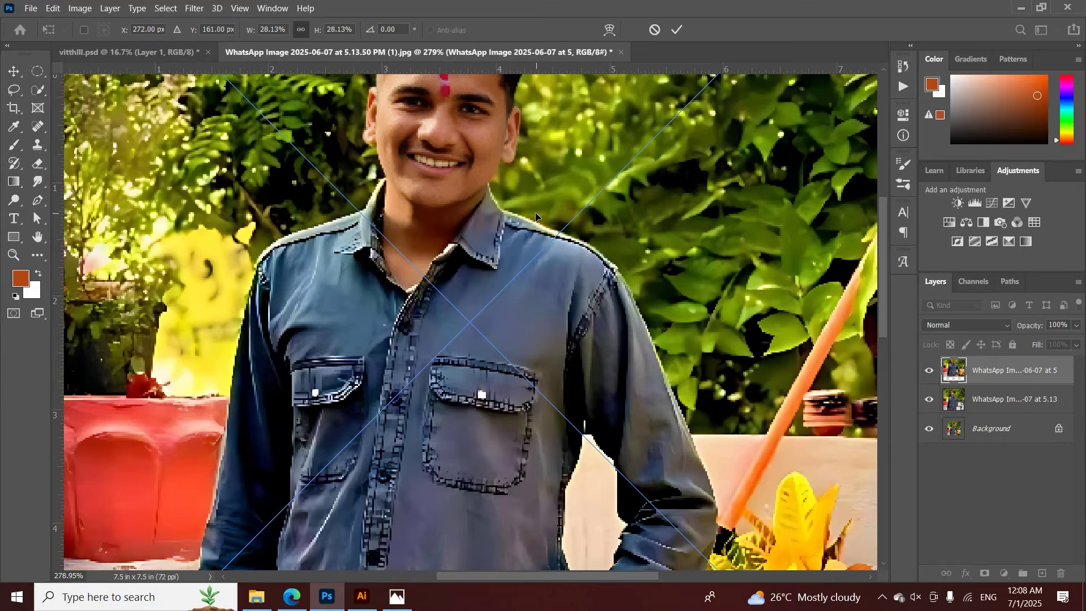
{"action": "key", "text": "Return"}
{"action": "left_click", "coordinate": [929, 371]}
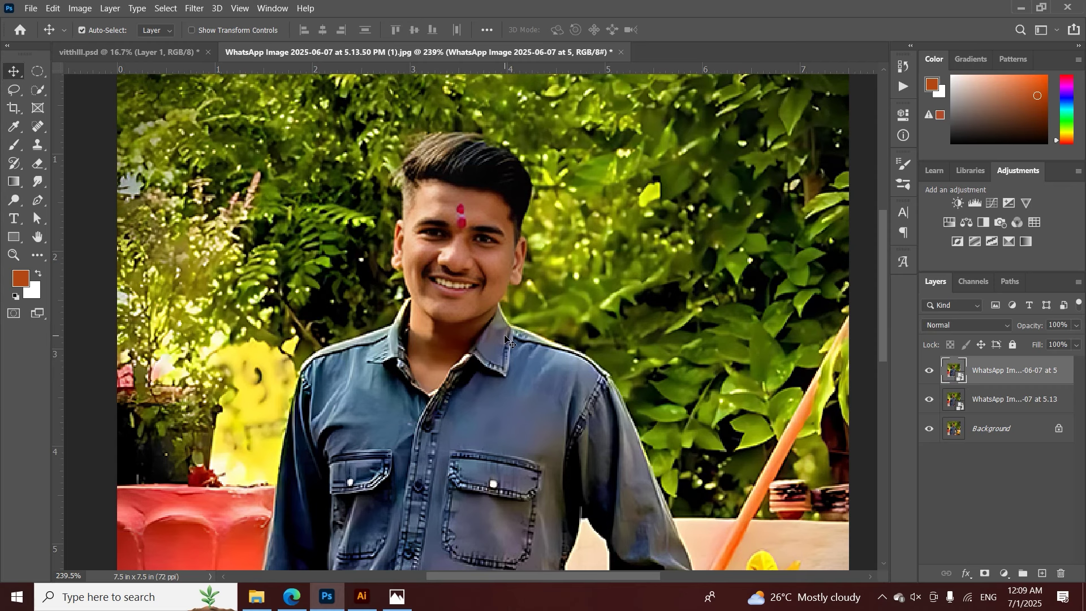
{"action": "key", "text": "ctrl+1"}
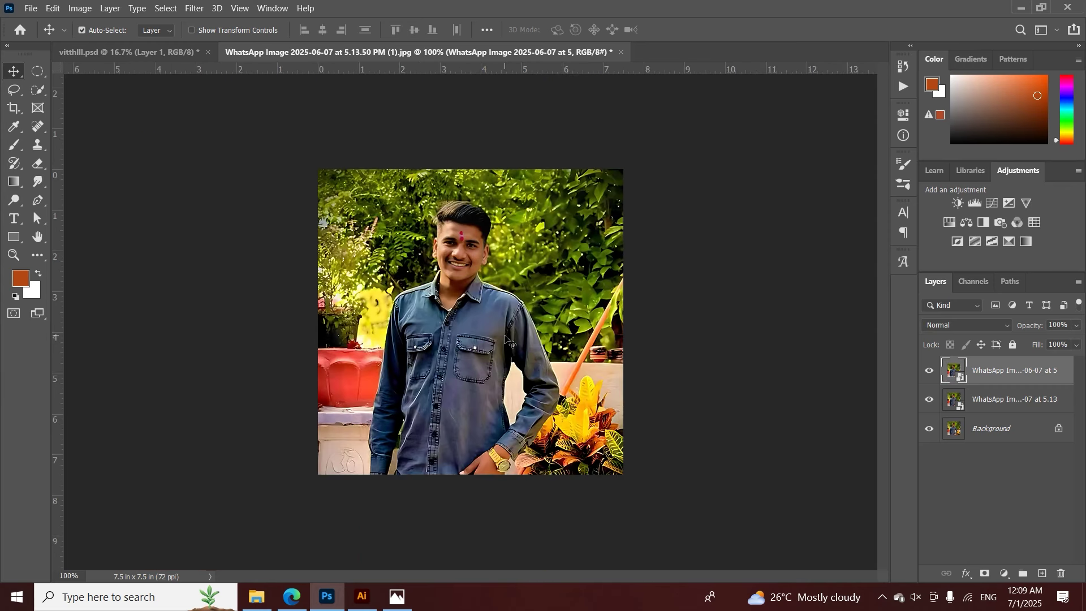
Close the WhatsApp portrait document without saving its changes
{"action": "mouse_move", "coordinate": [302, 603]}
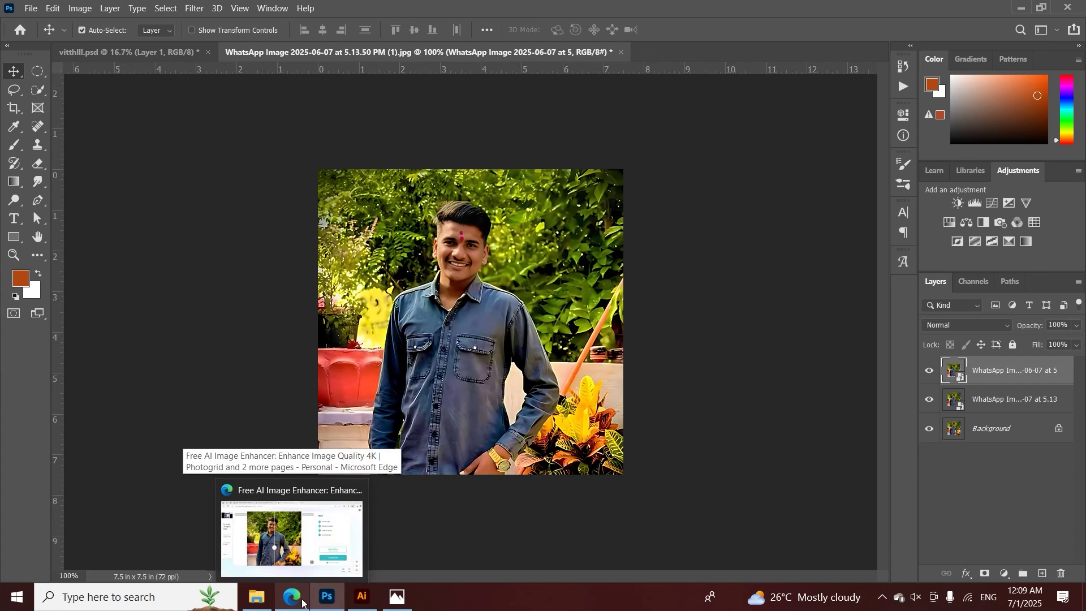
{"action": "left_click", "coordinate": [622, 52]}
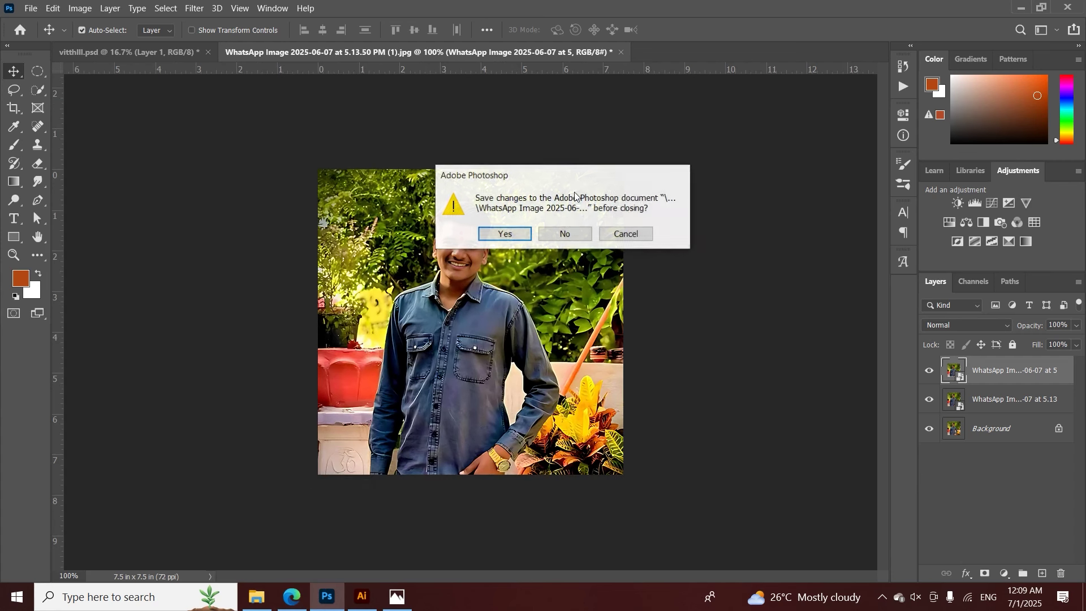
{"action": "left_click", "coordinate": [563, 234]}
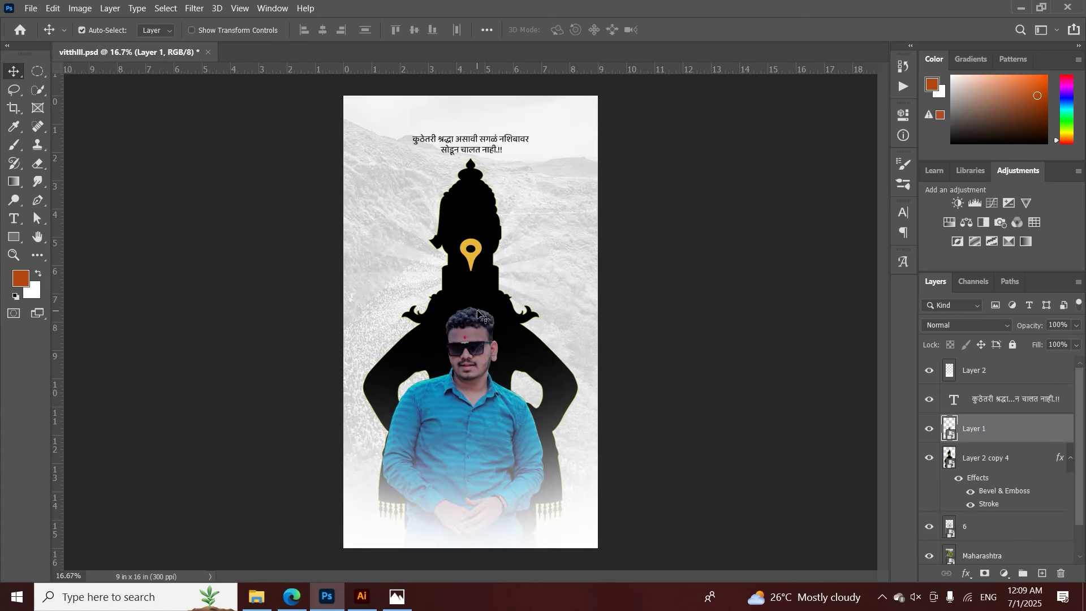
Create a new blank document 9 inches wide and 16 inches high at 300 pixels per inch
{"action": "left_click", "coordinate": [31, 12]}
{"action": "left_click", "coordinate": [34, 21]}
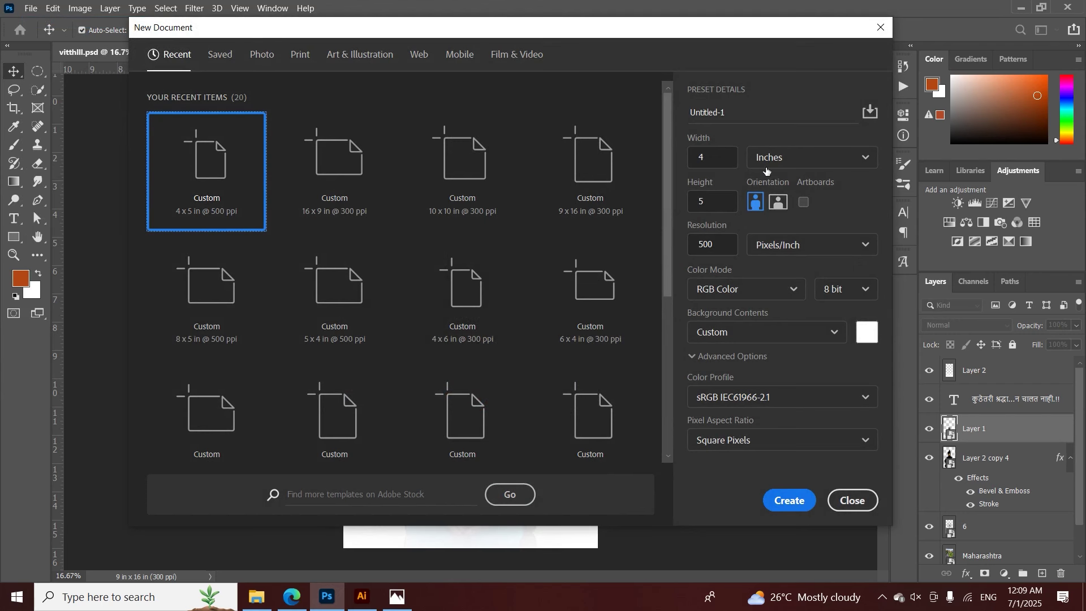
{"action": "left_click", "coordinate": [766, 168]}
{"action": "left_click", "coordinate": [770, 208]}
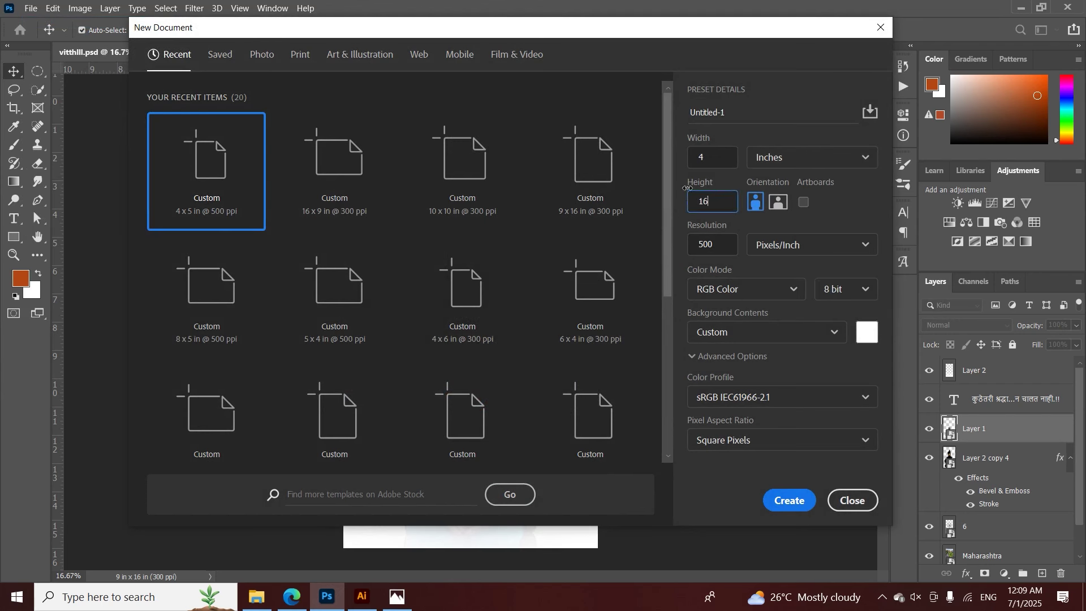
{"action": "left_click", "coordinate": [707, 157]}
{"action": "type", "text": "9"}
{"action": "type", "text": "300"}
{"action": "left_click", "coordinate": [783, 500]}
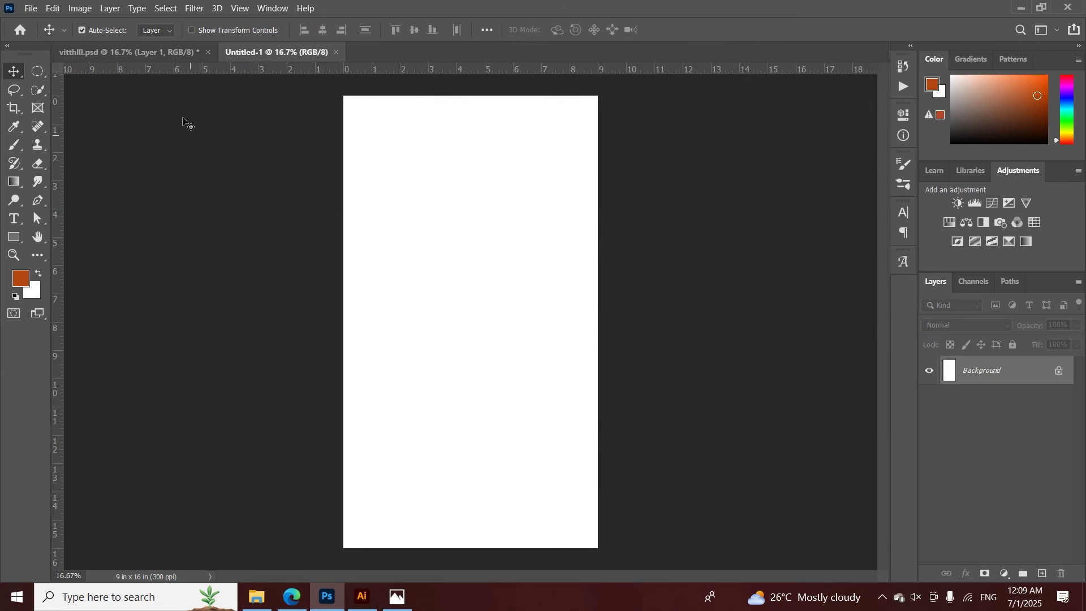
Open the contents of the black Vitthal silhouette smart object from the poster document
{"action": "left_click", "coordinate": [170, 52]}
{"action": "left_click_drag", "start_coordinate": [482, 229], "coordinate": [481, 224]}
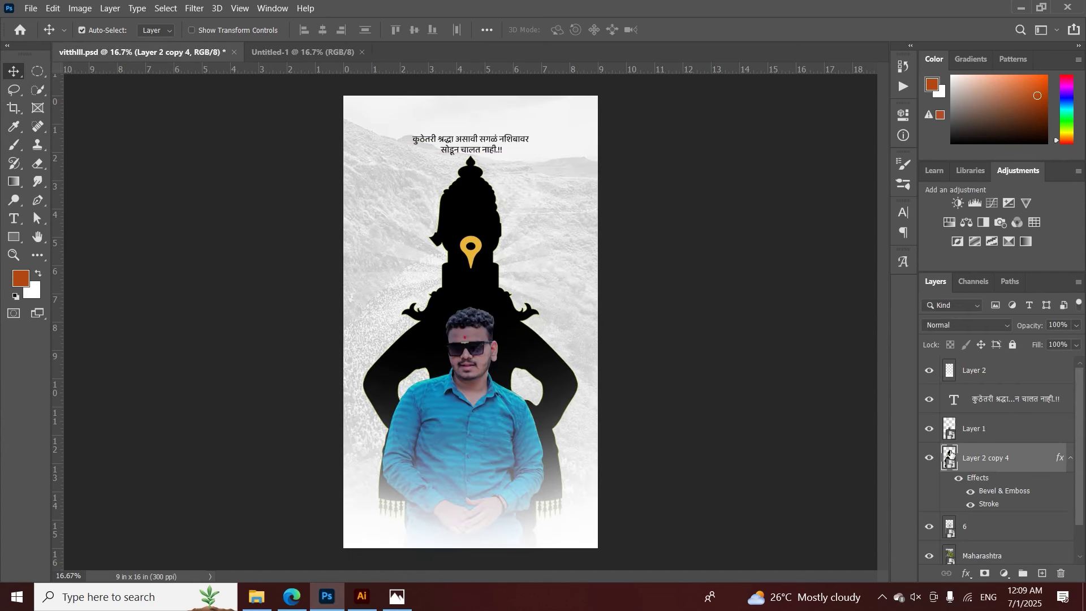
{"action": "double_click", "coordinate": [949, 452]}
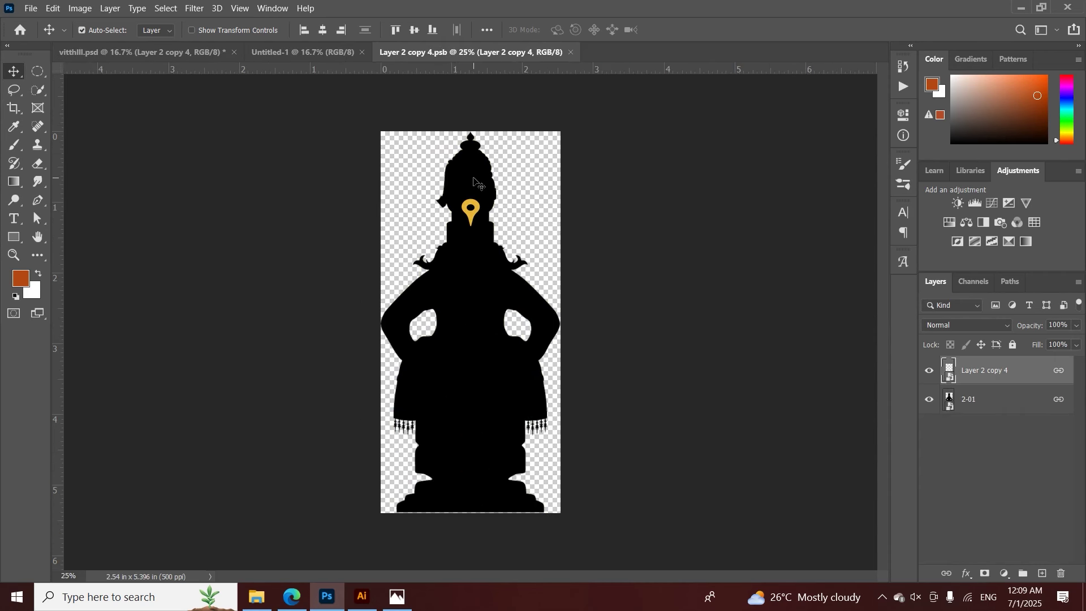
{"action": "left_click_drag", "start_coordinate": [474, 180], "coordinate": [507, 235]}
{"action": "left_click_drag", "start_coordinate": [505, 279], "coordinate": [475, 239]}
{"action": "key", "text": "ctrl+z"}
Unlink the yellow tilak layer from the black silhouette layer inside the smart object
{"action": "left_click", "coordinate": [929, 371]}
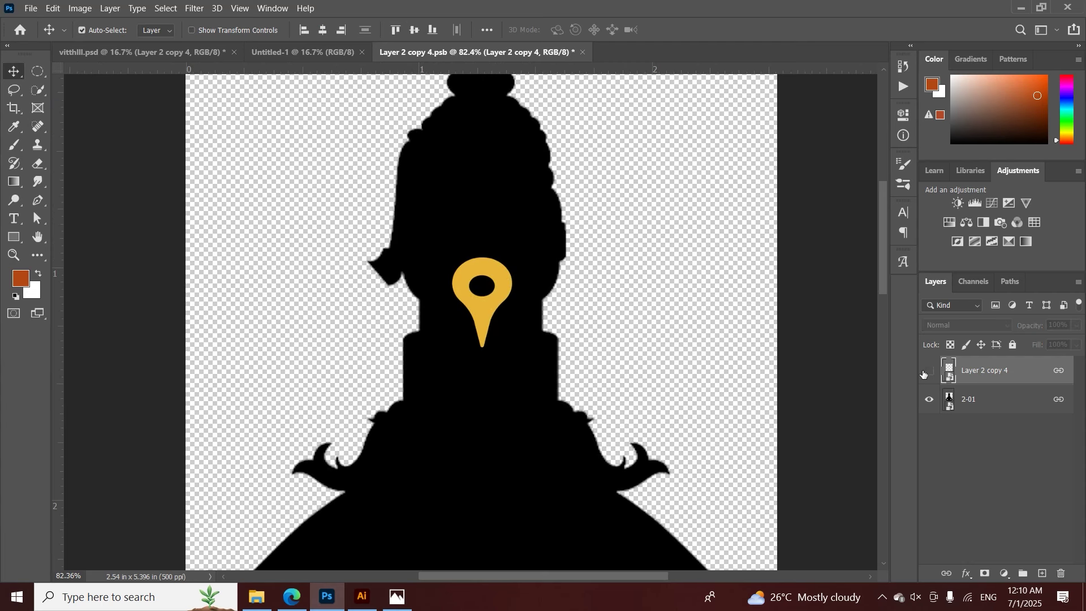
{"action": "left_click", "coordinate": [929, 370]}
{"action": "left_click", "coordinate": [947, 574]}
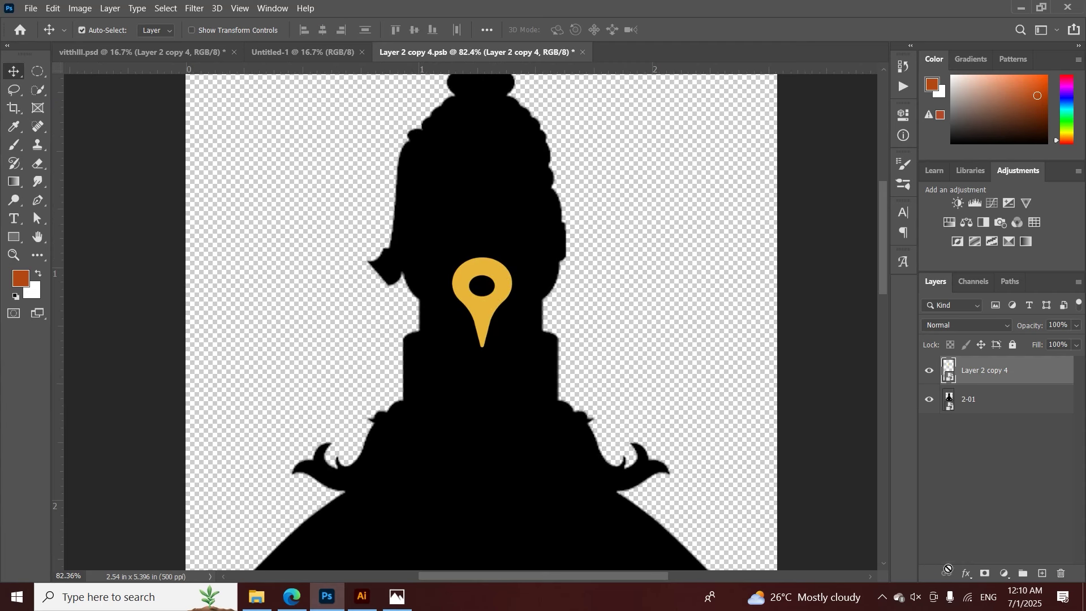
Examine the tilak and silhouette layers separately by hiding and showing each one
{"action": "left_click", "coordinate": [928, 403]}
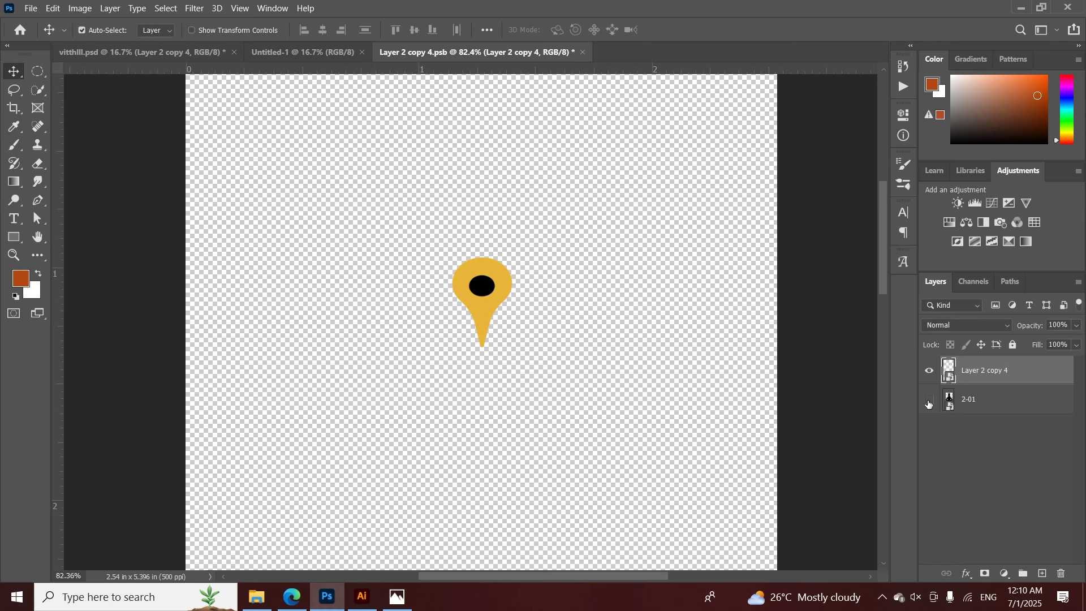
{"action": "left_click", "coordinate": [928, 400]}
{"action": "left_click", "coordinate": [930, 369]}
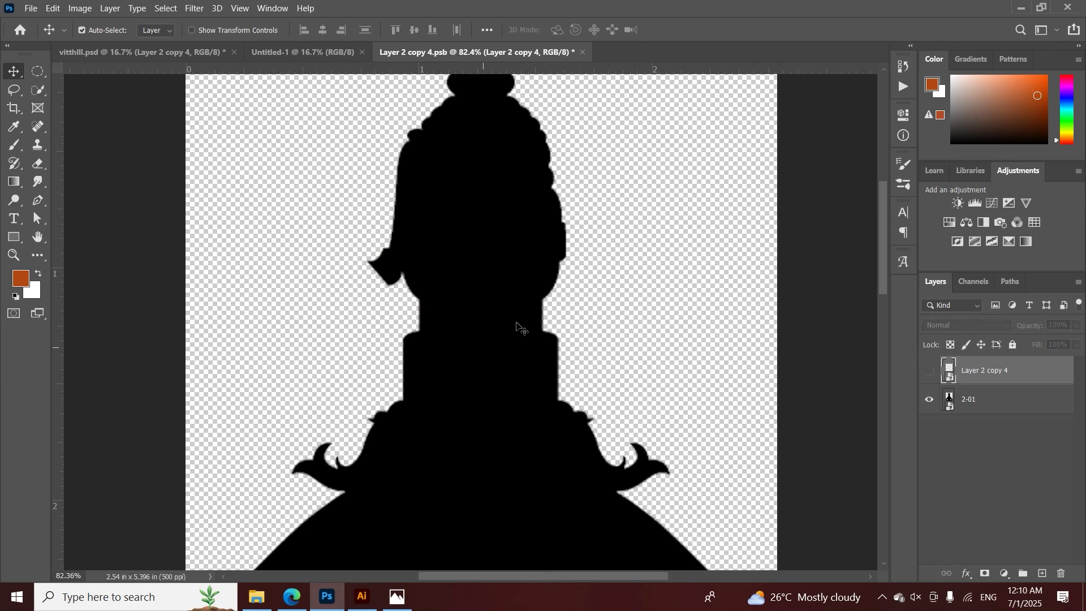
{"action": "key", "text": "z"}
{"action": "left_click_drag", "start_coordinate": [448, 323], "coordinate": [424, 322]}
{"action": "key", "text": "v"}
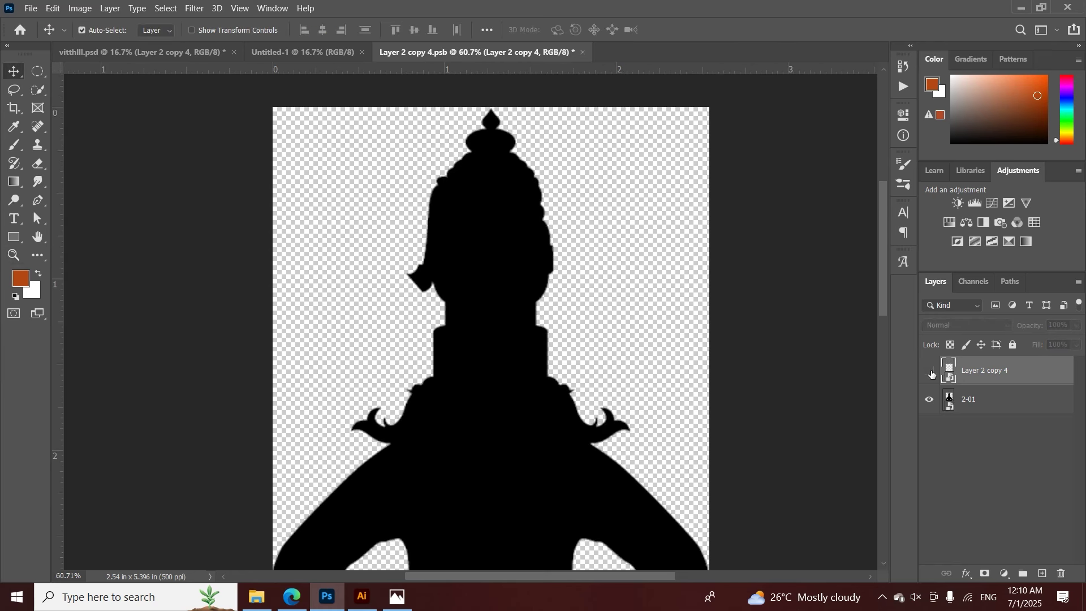
{"action": "left_click", "coordinate": [928, 370]}
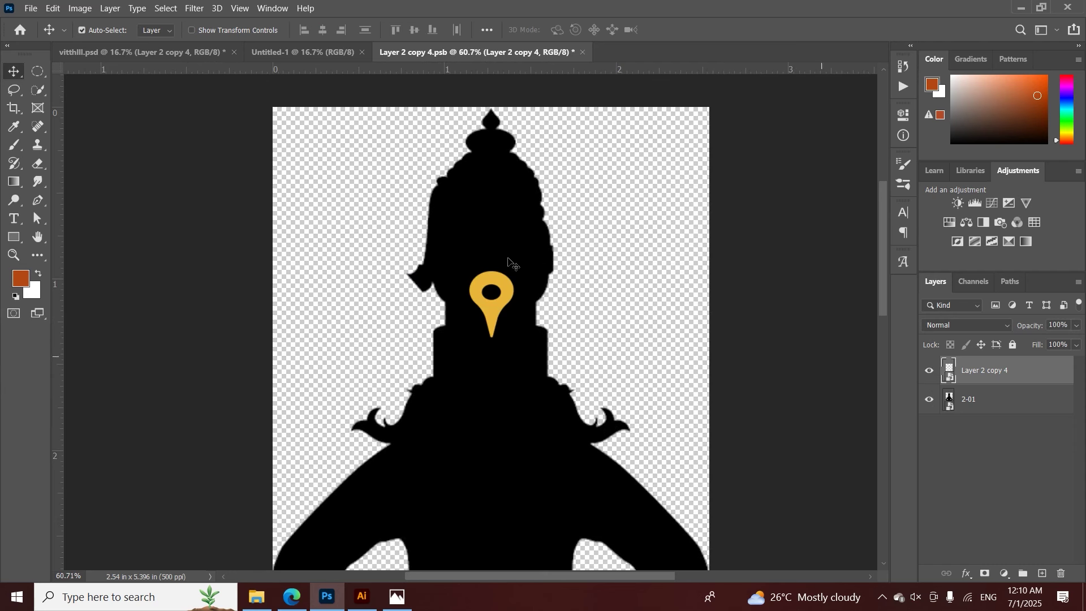
Copy the Vitthal silhouette layer from the poster into the blank document and scale it to about 261%, centred on the page
{"action": "left_click", "coordinate": [297, 56]}
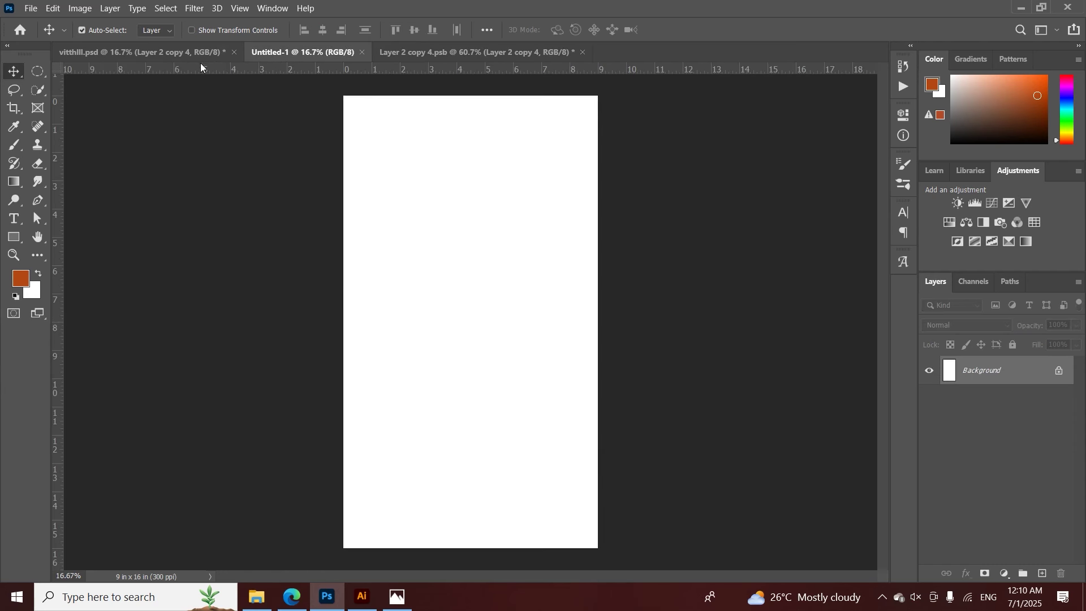
{"action": "left_click", "coordinate": [169, 52]}
{"action": "left_click_drag", "start_coordinate": [478, 253], "coordinate": [472, 248]}
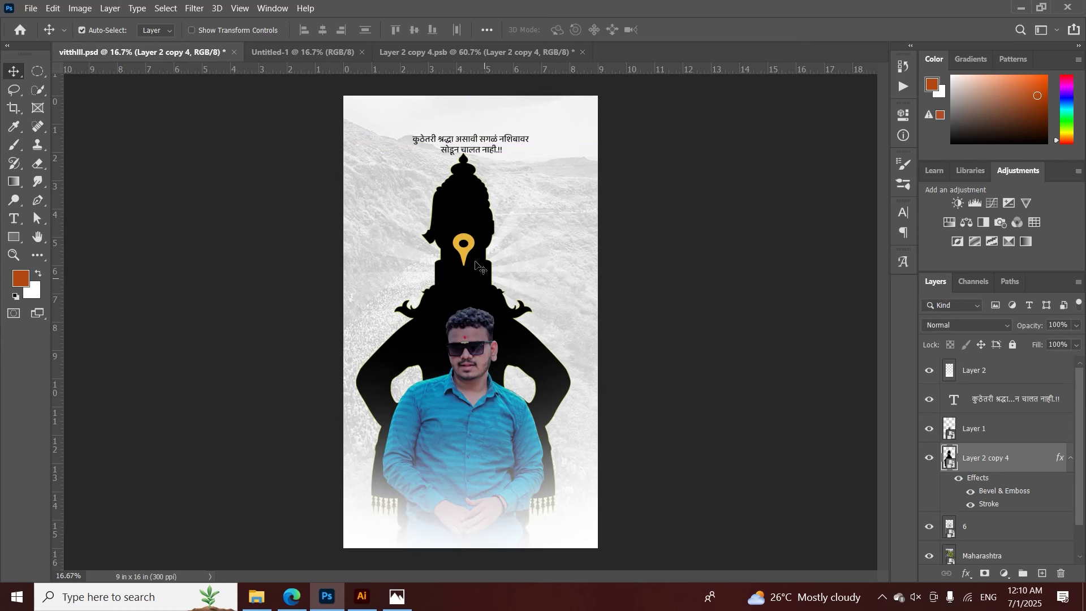
{"action": "left_click_drag", "start_coordinate": [474, 254], "coordinate": [459, 320]}
{"action": "key", "text": "ctrl+t"}
{"action": "mouse_move", "coordinate": [572, 314]}
{"action": "left_mouse_down"}
{"action": "mouse_move", "coordinate": [543, 306]}
{"action": "mouse_move", "coordinate": [571, 304]}
{"action": "left_mouse_up"}
{"action": "left_click", "coordinate": [677, 34]}
{"action": "key", "text": "ctrl+t"}
{"action": "left_click", "coordinate": [677, 30]}
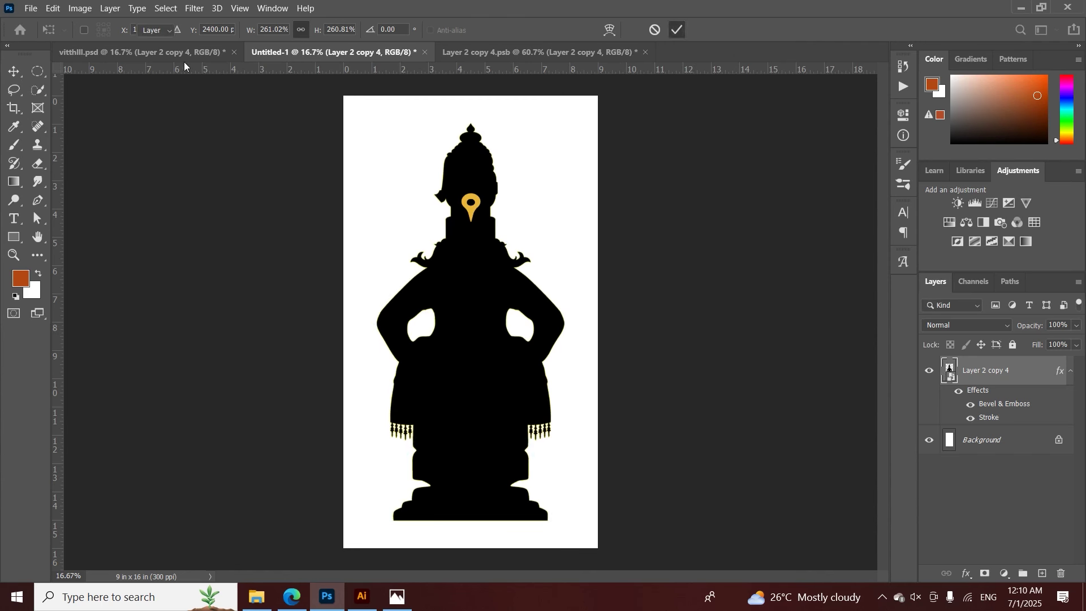
{"action": "left_click", "coordinate": [141, 52]}
{"action": "left_click_drag", "start_coordinate": [479, 369], "coordinate": [485, 363]}
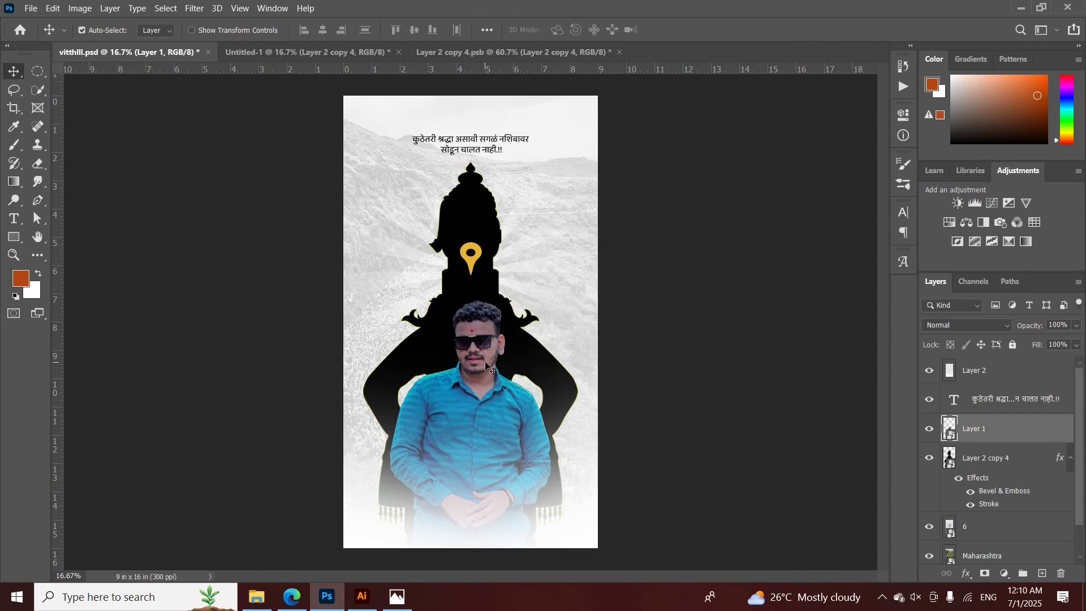
{"action": "key", "text": "ctrl+z"}
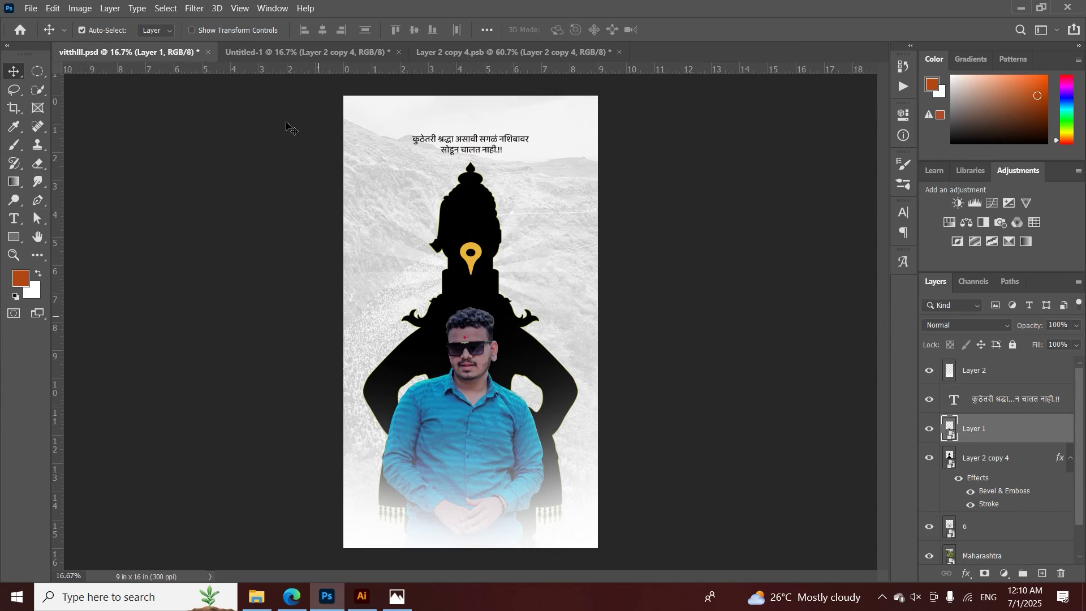
Open the photo IMG_7789 copy.jpg of the man in the blue shirt from the photo folder
{"action": "left_click", "coordinate": [276, 56]}
{"action": "left_click", "coordinate": [182, 56]}
{"action": "left_click", "coordinate": [31, 8]}
{"action": "left_click", "coordinate": [38, 35]}
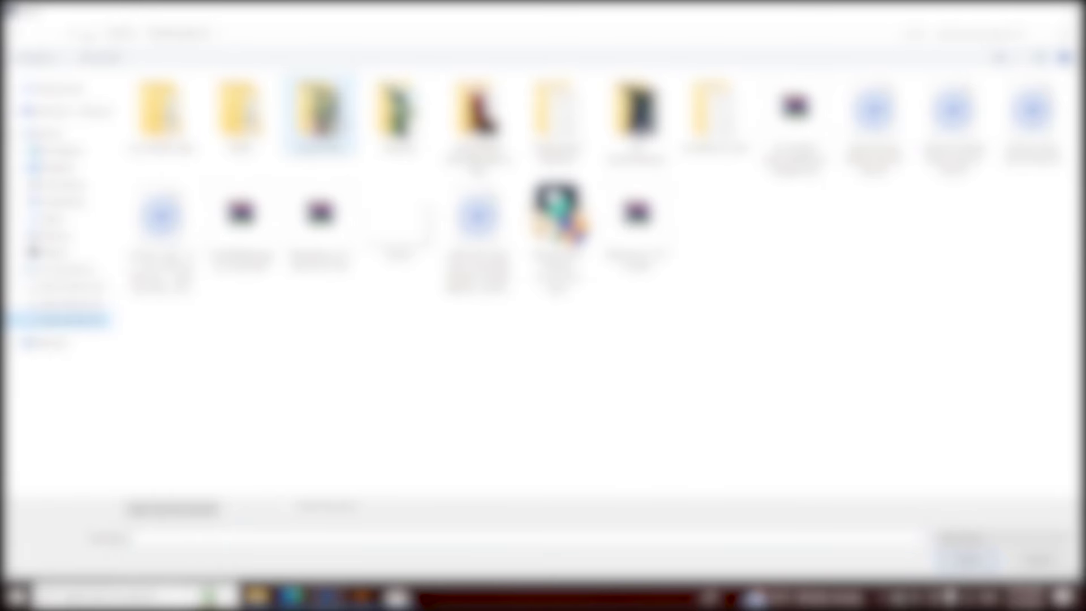
{"action": "double_click", "coordinate": [635, 111]}
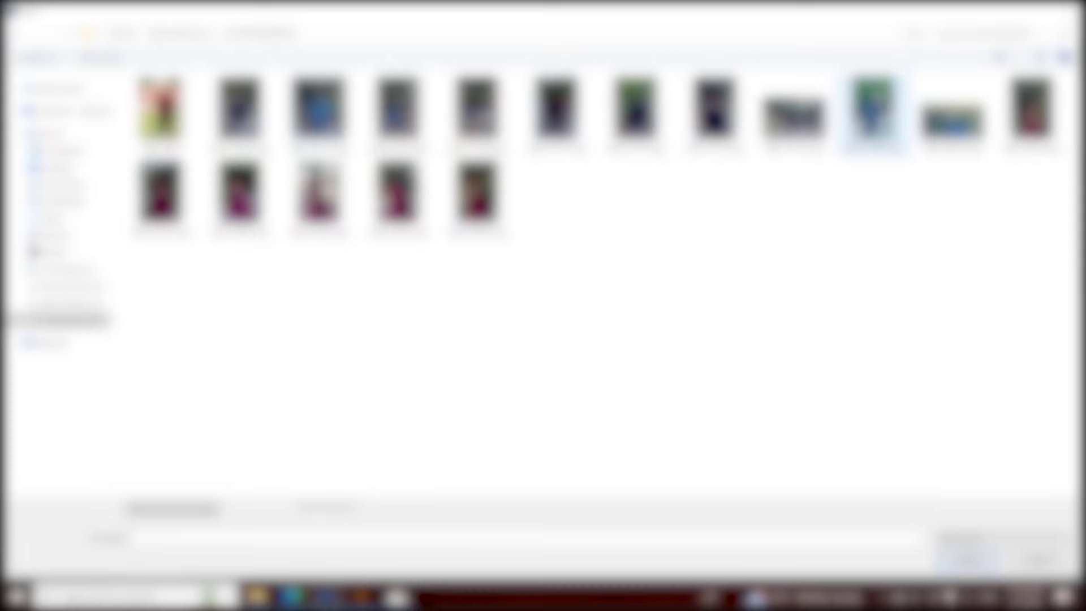
{"action": "double_click", "coordinate": [874, 114]}
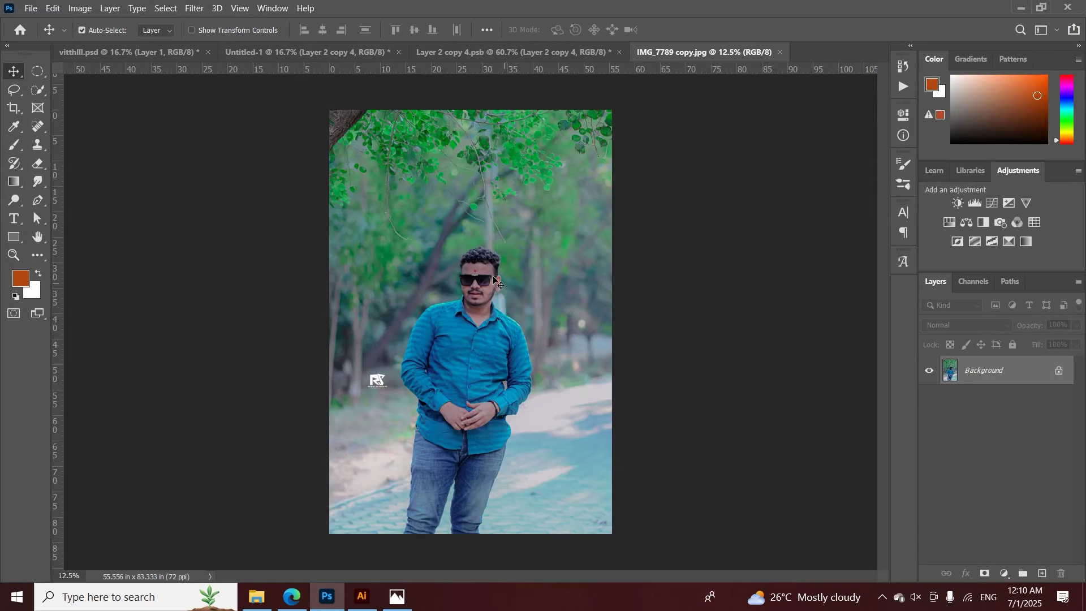
{"action": "key", "text": "z"}
{"action": "left_click_drag", "start_coordinate": [501, 283], "coordinate": [544, 296]}
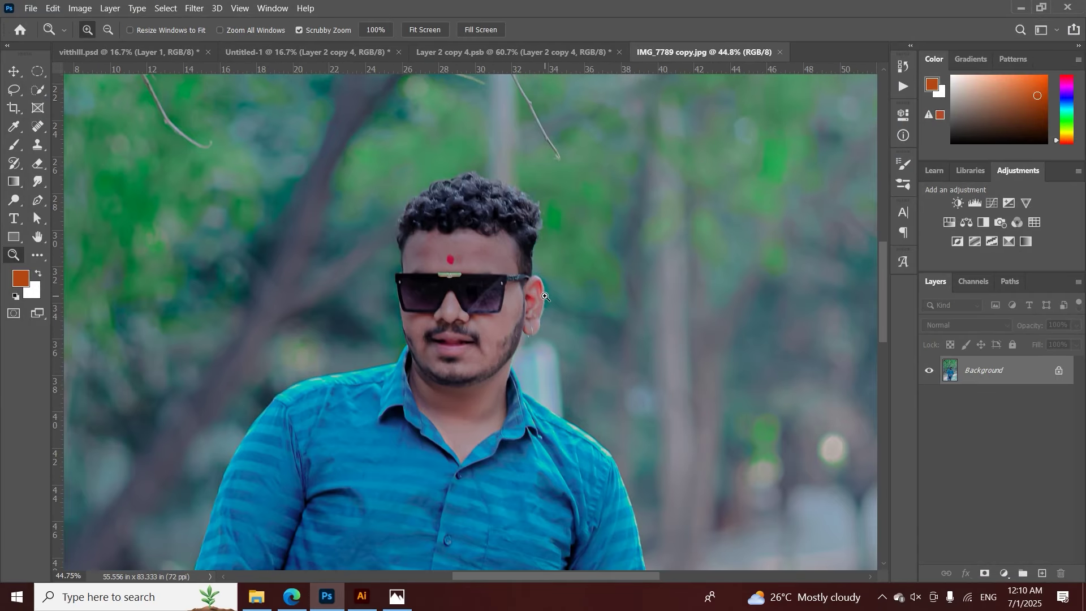
{"action": "key", "text": "v"}
{"action": "left_click", "coordinate": [41, 94]}
{"action": "mouse_move", "coordinate": [458, 211]}
{"action": "left_mouse_down"}
{"action": "mouse_move", "coordinate": [421, 217]}
{"action": "mouse_move", "coordinate": [466, 195]}
{"action": "left_mouse_up"}
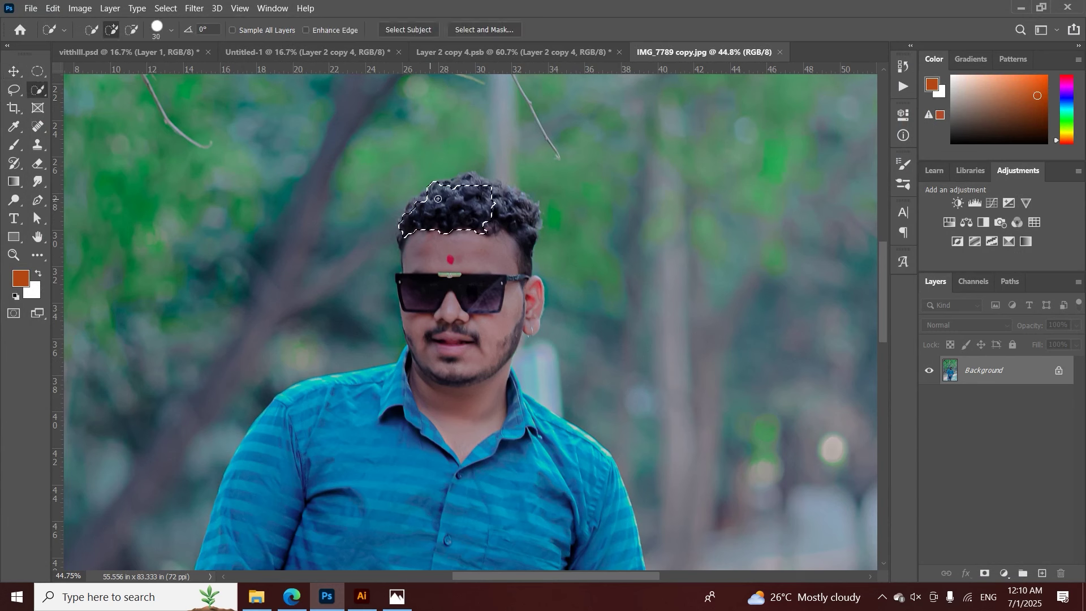
{"action": "left_click_drag", "start_coordinate": [520, 250], "coordinate": [517, 277]}
{"action": "key", "text": "ctrl+d"}
Unlock the photo's background layer and cut out the man with the Remove Background quick action
{"action": "left_click", "coordinate": [272, 8]}
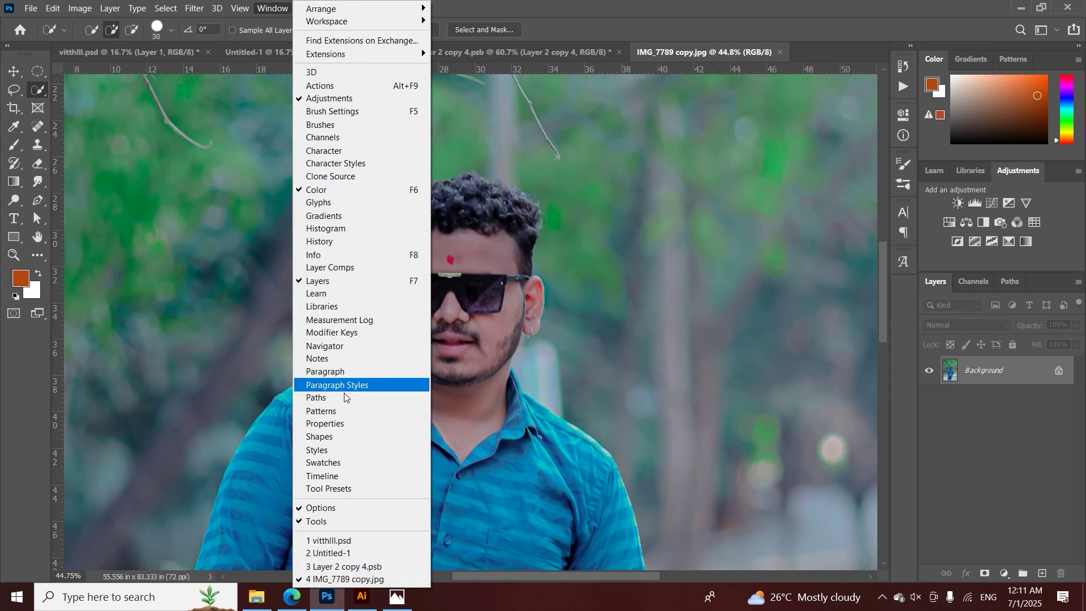
{"action": "left_click", "coordinate": [343, 424]}
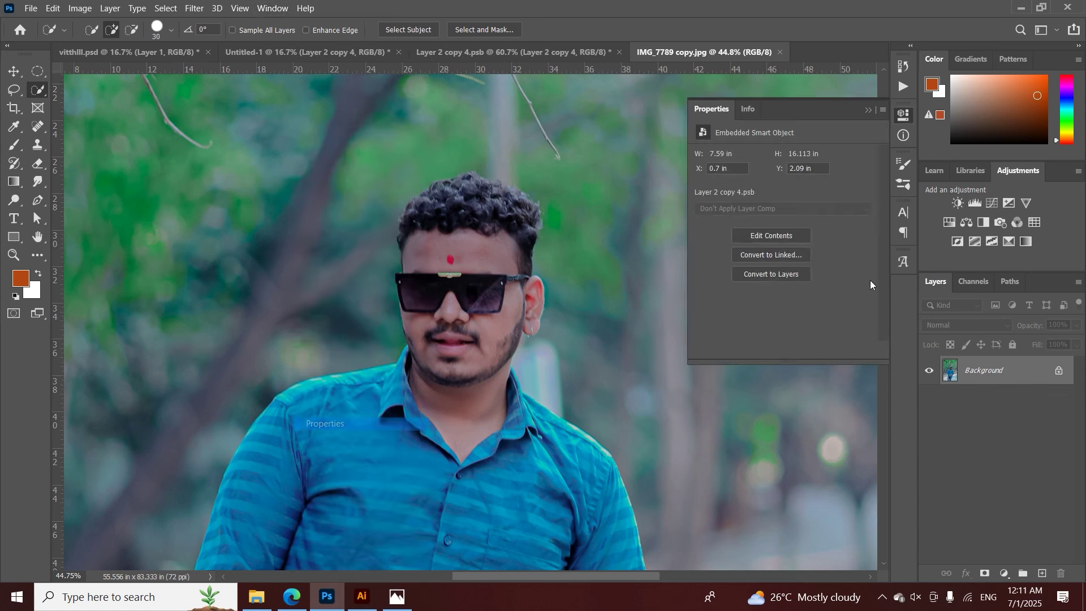
{"action": "left_click", "coordinate": [1060, 377]}
{"action": "scroll", "coordinate": [750, 263], "scroll_direction": "down", "scroll_amount": 1}
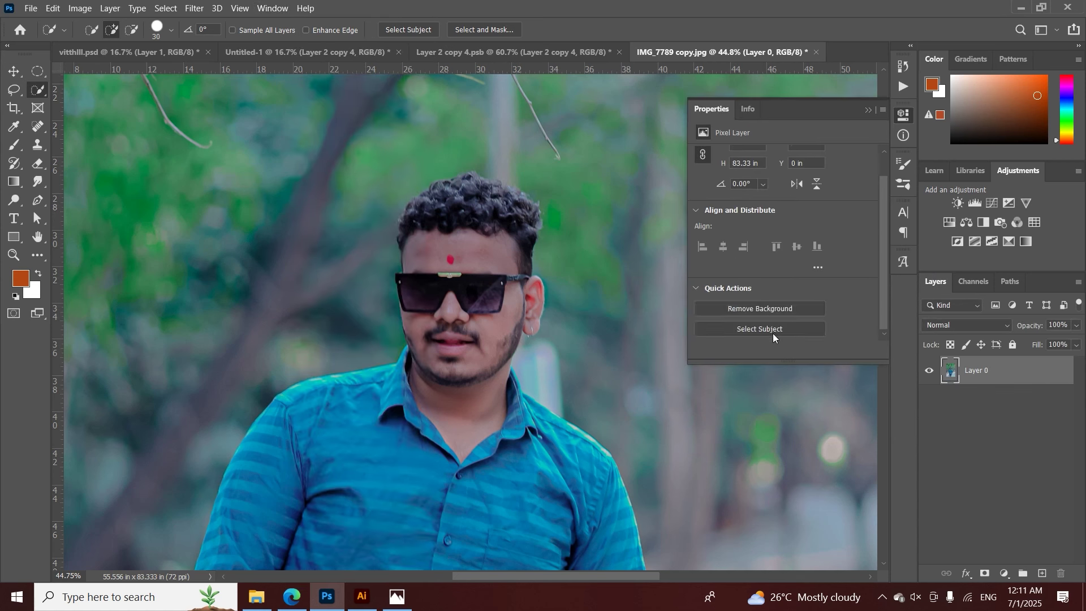
{"action": "left_click", "coordinate": [759, 308]}
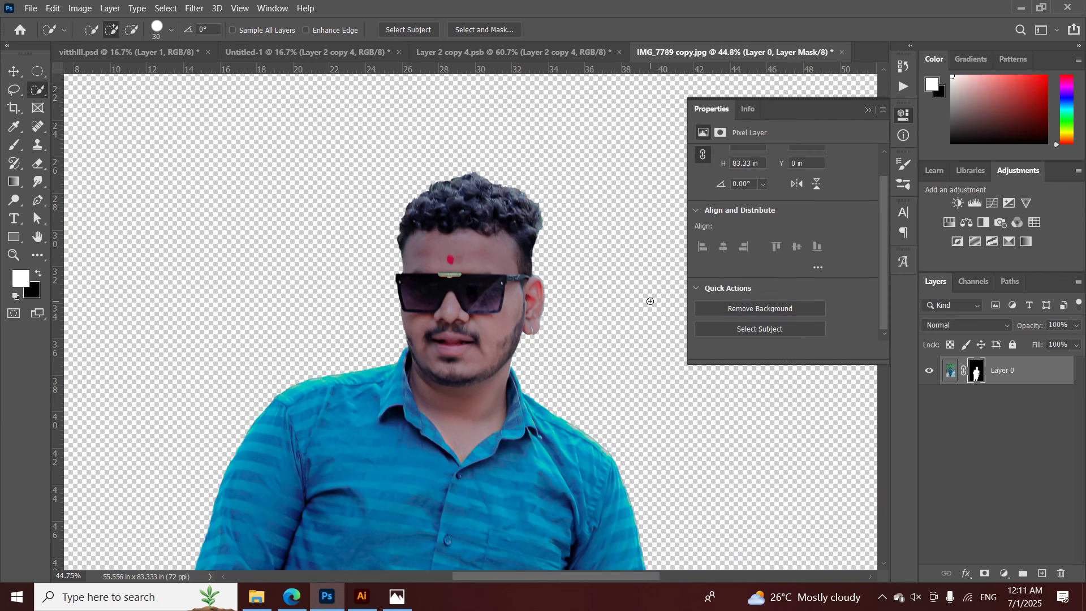
{"action": "left_click", "coordinate": [869, 109]}
Add a light orange solid colour fill layer beneath the man's cut-out and inspect the edges of his shoulder, face and hair
{"action": "scroll", "coordinate": [599, 283], "scroll_direction": "down", "scroll_amount": 3}
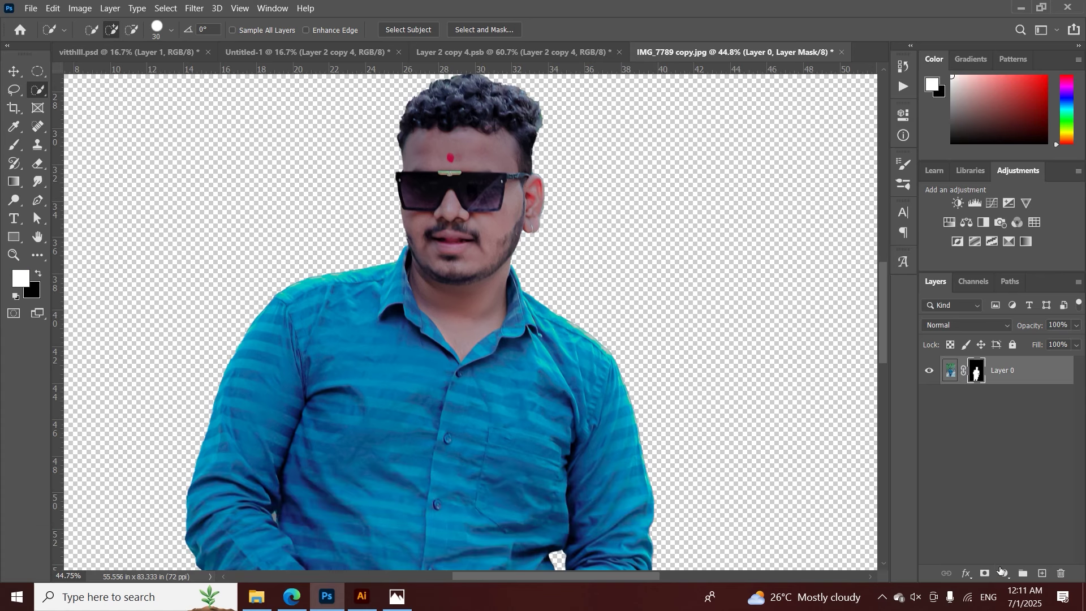
{"action": "left_click", "coordinate": [1004, 573]}
{"action": "left_click", "coordinate": [976, 332]}
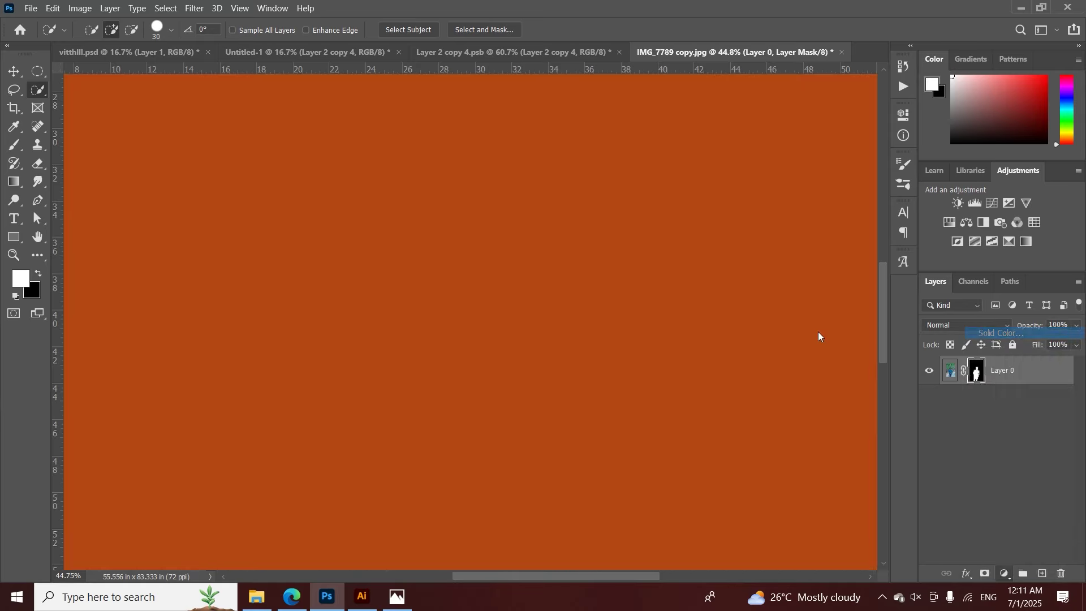
{"action": "left_click", "coordinate": [772, 364]}
{"action": "left_click", "coordinate": [1006, 332]}
{"action": "left_click_drag", "start_coordinate": [995, 371], "coordinate": [990, 413]}
{"action": "left_click_drag", "start_coordinate": [411, 216], "coordinate": [591, 274]}
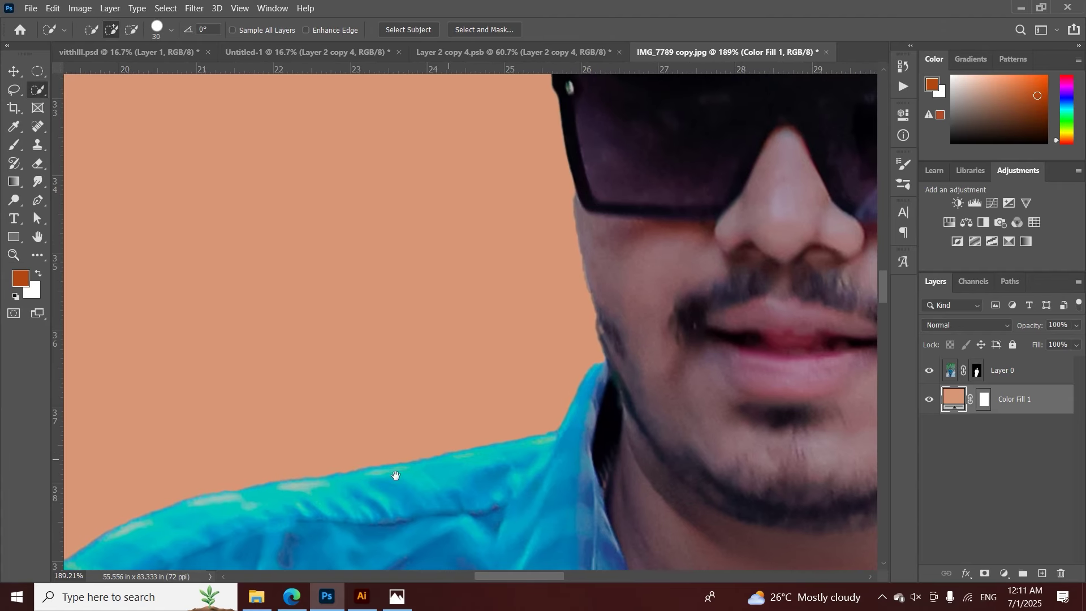
{"action": "left_click_drag", "start_coordinate": [559, 346], "coordinate": [531, 565]}
{"action": "left_click_drag", "start_coordinate": [637, 187], "coordinate": [502, 391]}
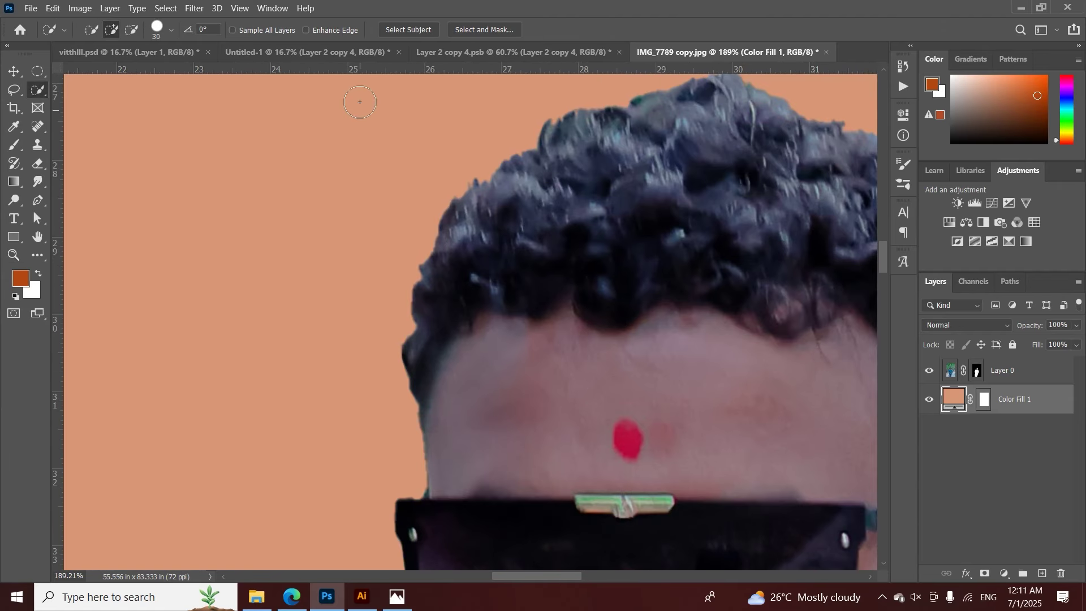
Copy the man's cut-out from vitthlll.psd into Untitled-1 and scale it to about 24%, in front of the silhouette's lower half
{"action": "left_click", "coordinate": [136, 52]}
{"action": "key", "text": "z"}
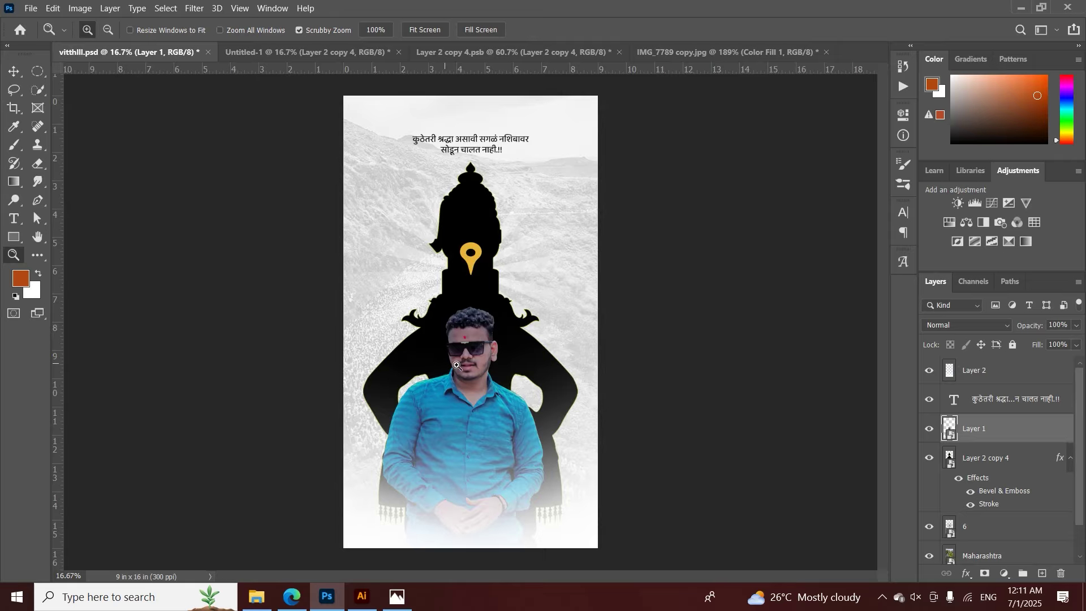
{"action": "left_click", "coordinate": [512, 375]}
{"action": "mouse_move", "coordinate": [512, 376]}
{"action": "left_mouse_down"}
{"action": "mouse_move", "coordinate": [532, 384]}
{"action": "mouse_move", "coordinate": [516, 346]}
{"action": "mouse_move", "coordinate": [68, 255]}
{"action": "mouse_move", "coordinate": [77, 241]}
{"action": "left_mouse_up"}
{"action": "key", "text": "w"}
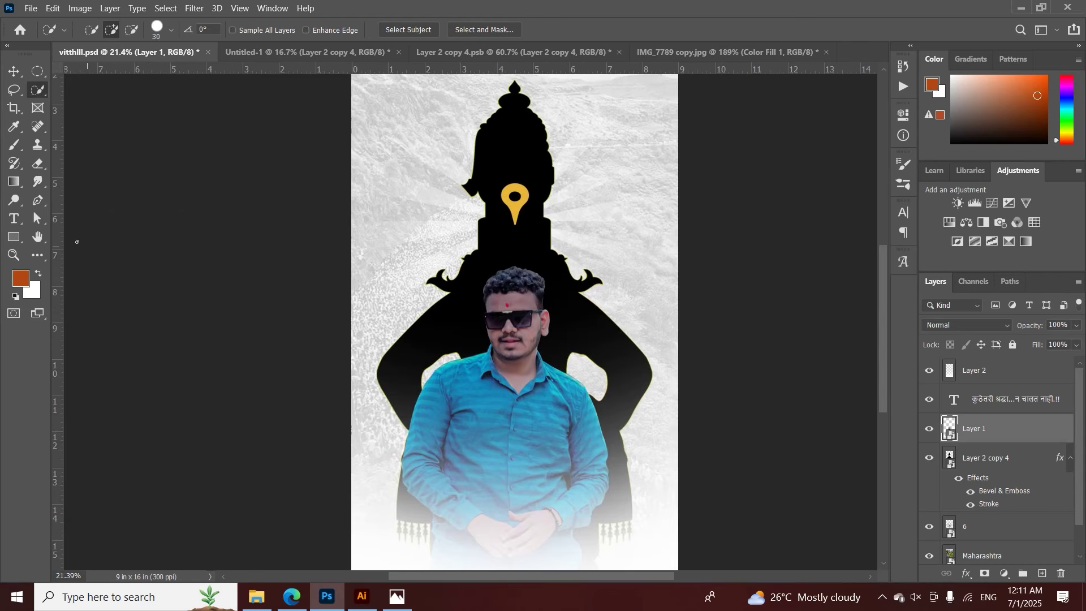
{"action": "left_click", "coordinate": [37, 202]}
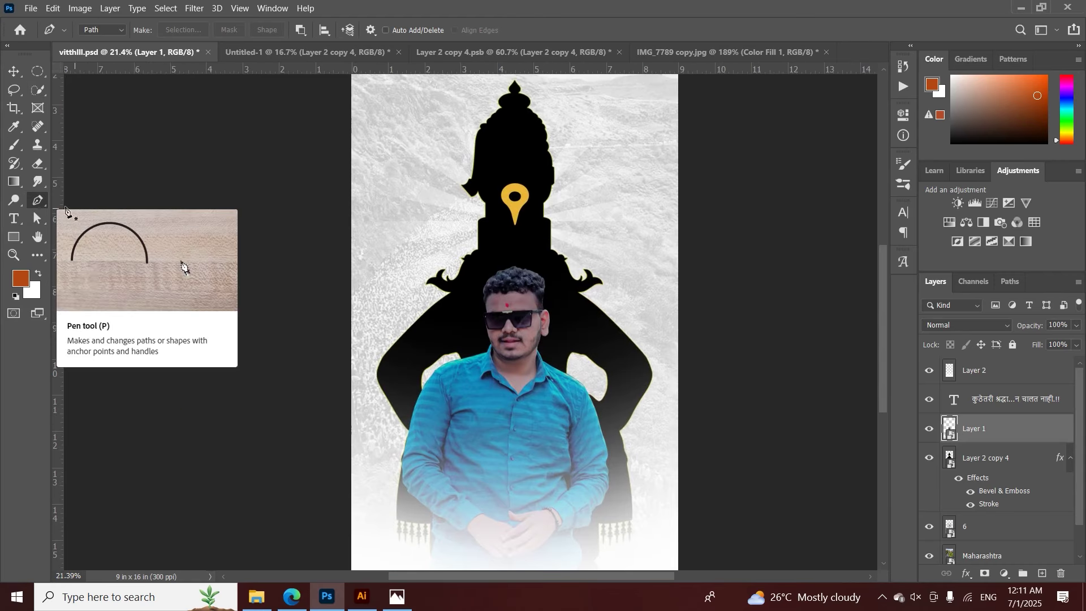
{"action": "key", "text": "v"}
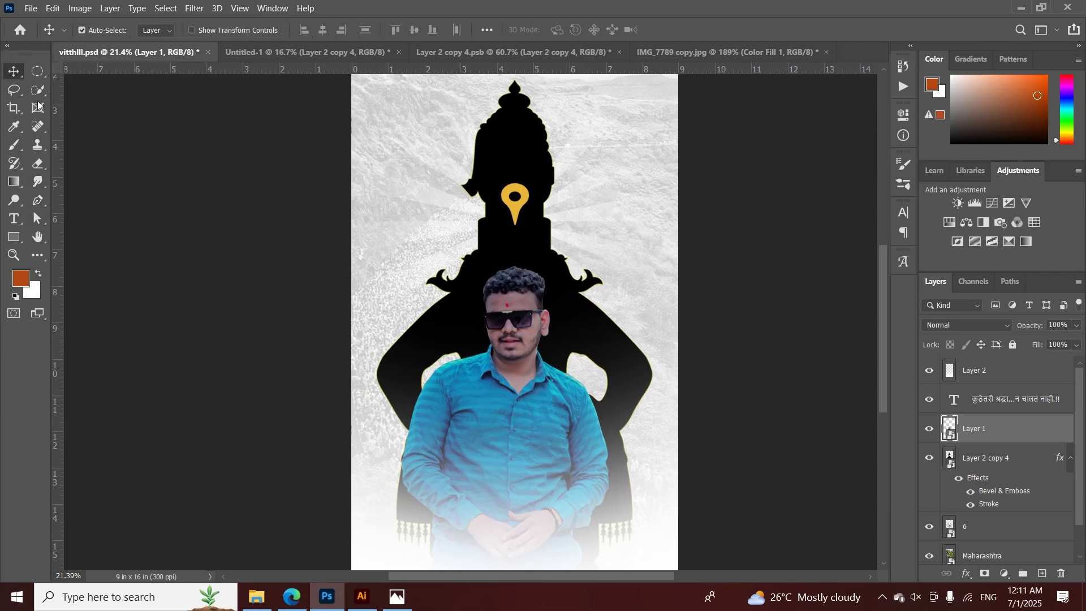
{"action": "left_click_drag", "start_coordinate": [509, 346], "coordinate": [478, 314]}
{"action": "left_click_drag", "start_coordinate": [473, 369], "coordinate": [458, 442]}
{"action": "key", "text": "ctrl+t"}
{"action": "left_click_drag", "start_coordinate": [448, 315], "coordinate": [442, 277]}
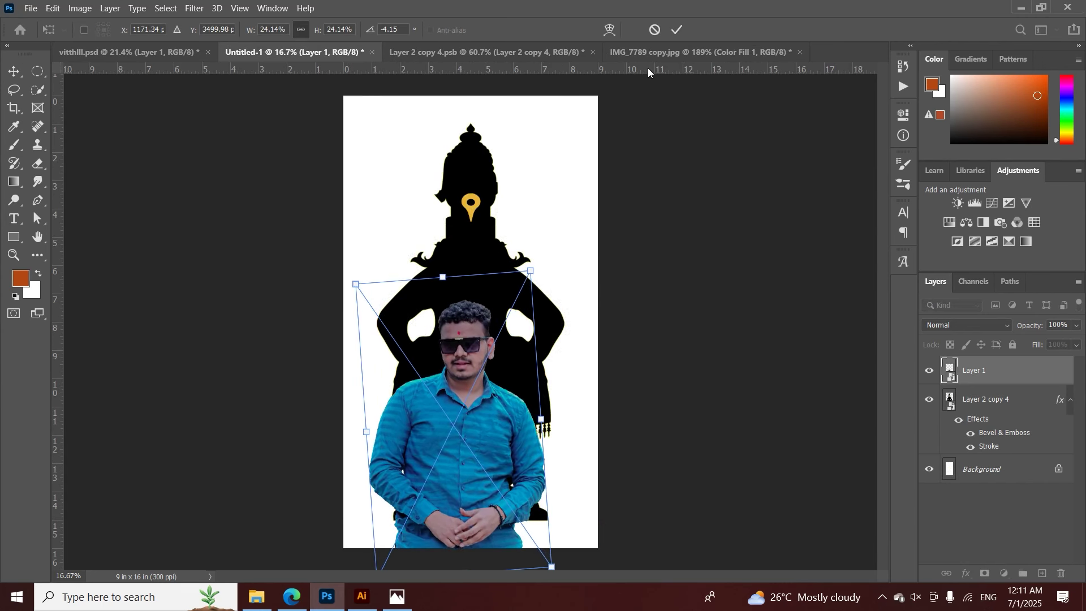
{"action": "left_click", "coordinate": [677, 30]}
Add a layer mask to the Vitthal silhouette layer and set a soft brush of about 1443 px
{"action": "left_click", "coordinate": [485, 287]}
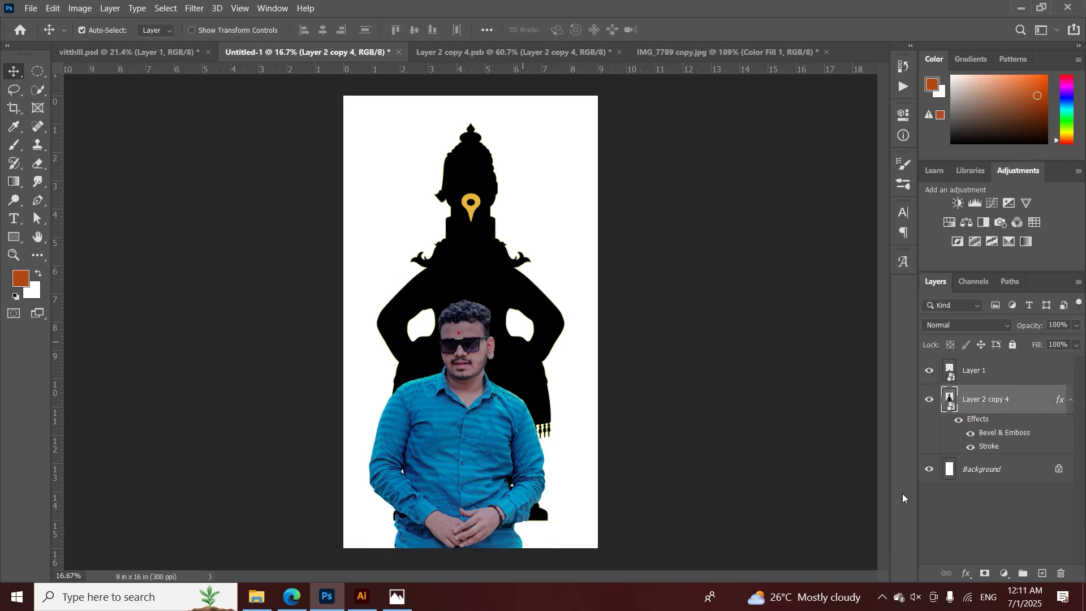
{"action": "left_click", "coordinate": [984, 574]}
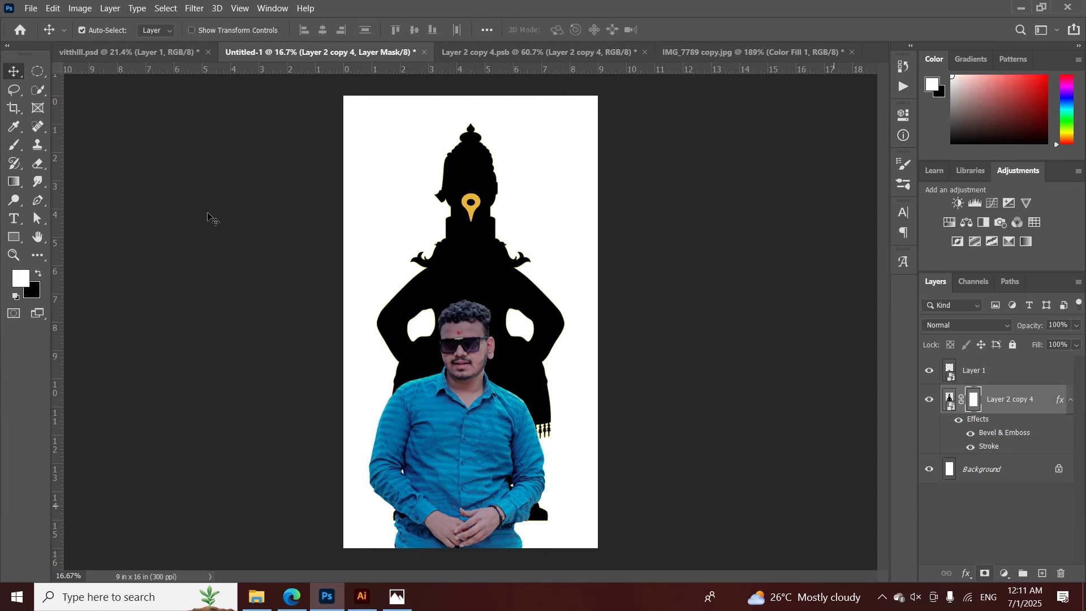
{"action": "key", "text": "b"}
{"action": "right_click", "coordinate": [391, 336], "text": "alt"}
{"action": "left_click_drag", "start_coordinate": [415, 340], "coordinate": [452, 339]}
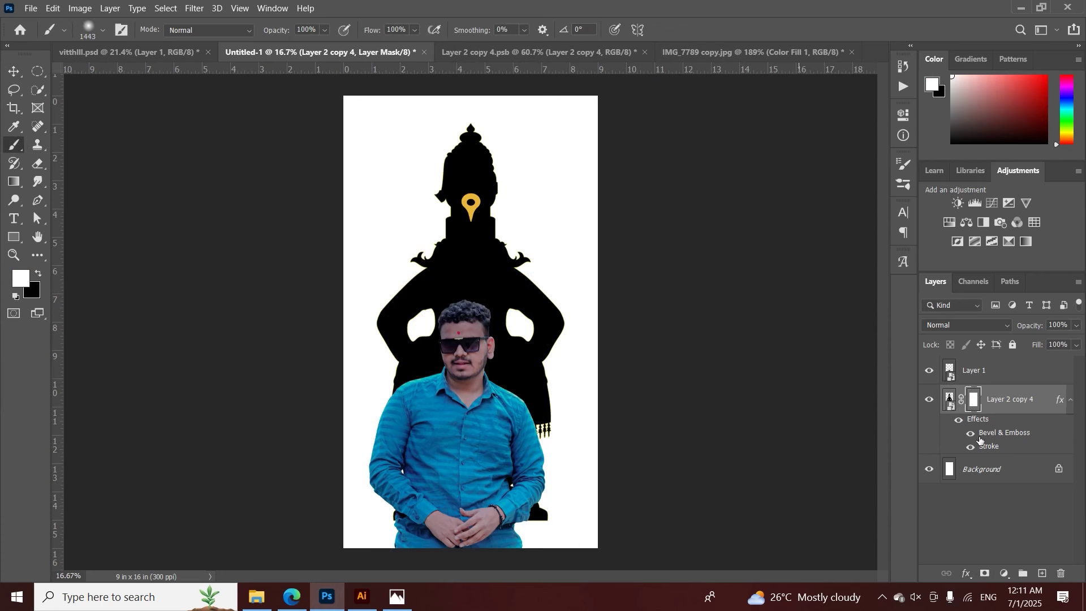
{"action": "left_click", "coordinate": [39, 274]}
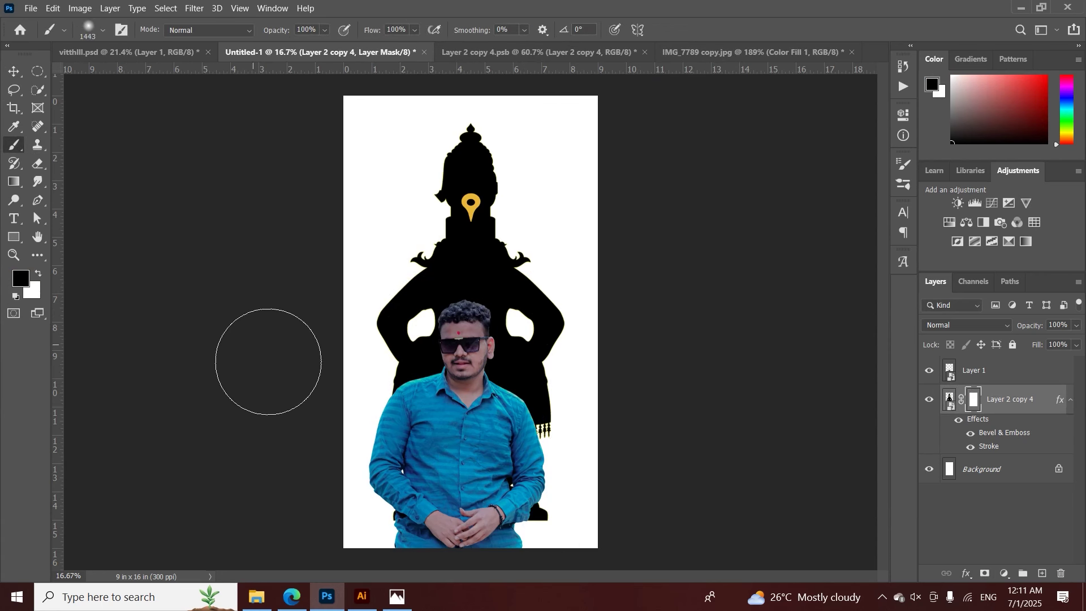
{"action": "key", "text": "x"}
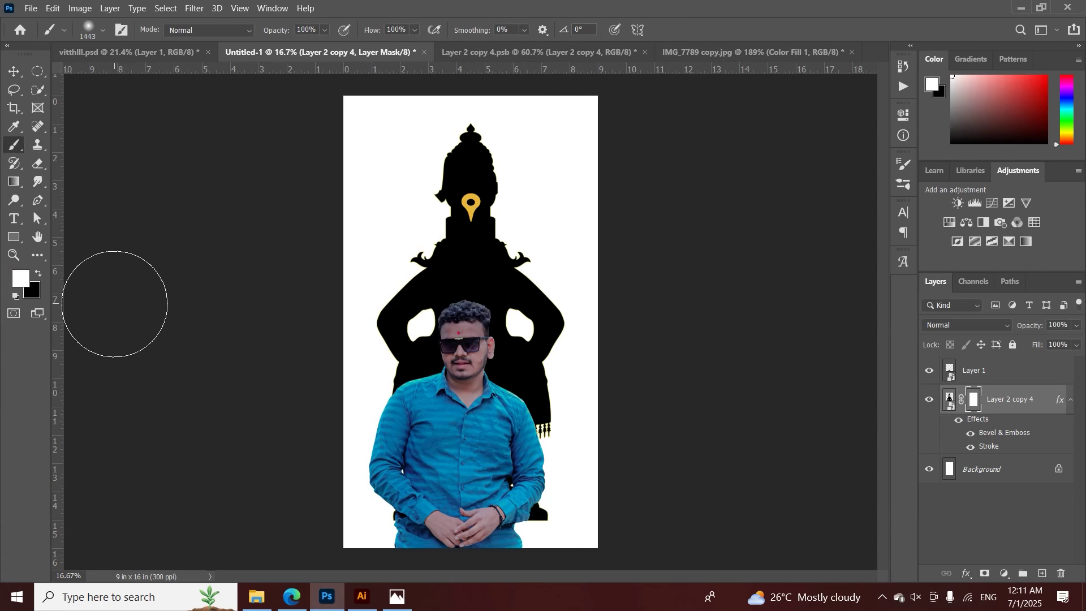
{"action": "left_click", "coordinate": [27, 283]}
{"action": "left_click", "coordinate": [691, 495]}
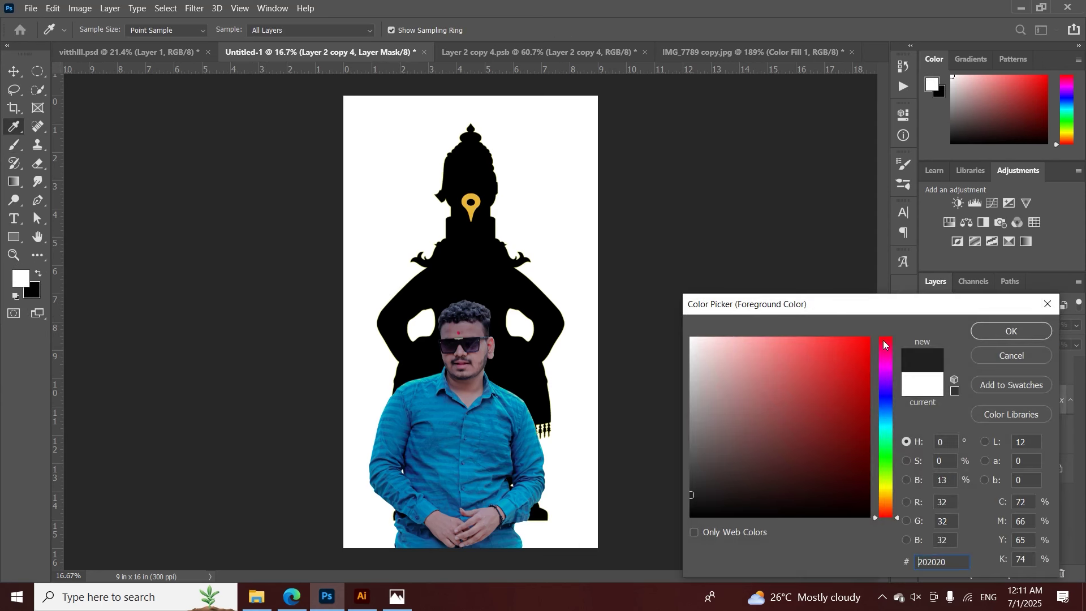
{"action": "left_click", "coordinate": [984, 328]}
Hide the man's layer and fade out the silhouette's base on its mask with a black soft brush of about 2009 px
{"action": "key", "text": "b"}
{"action": "left_click_drag", "start_coordinate": [451, 493], "coordinate": [501, 493]}
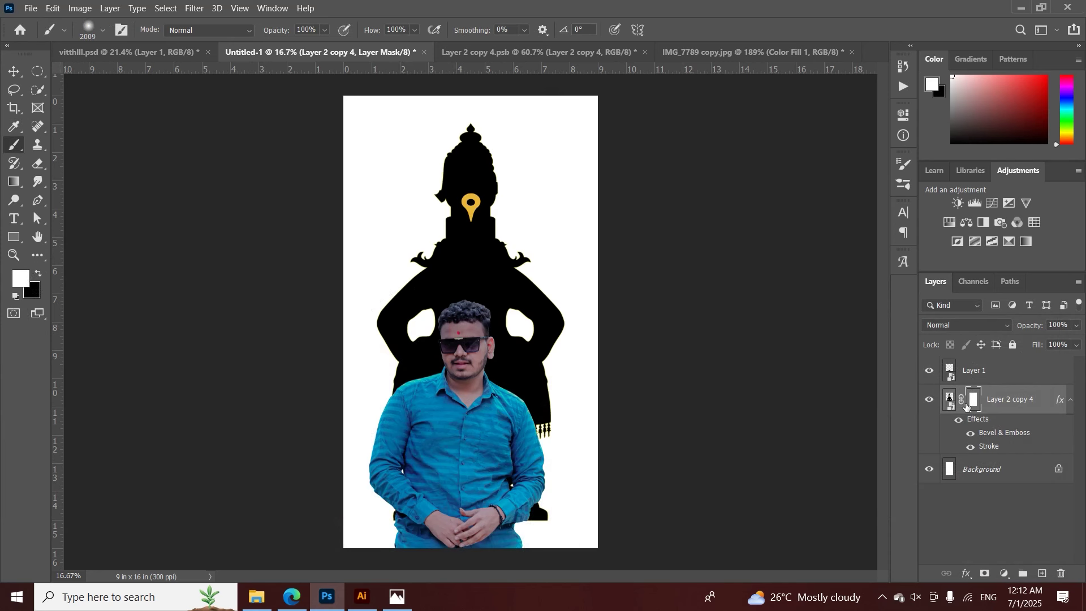
{"action": "left_click", "coordinate": [39, 275]}
{"action": "mouse_move", "coordinate": [414, 557]}
{"action": "left_mouse_down"}
{"action": "mouse_move", "coordinate": [555, 551]}
{"action": "mouse_move", "coordinate": [548, 563]}
{"action": "left_mouse_up"}
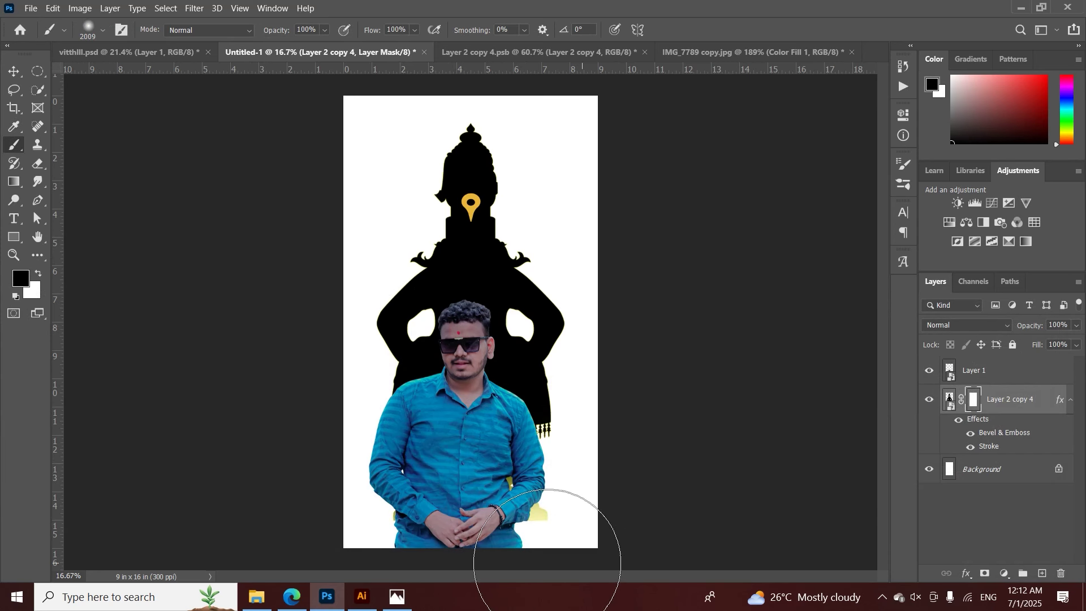
{"action": "key", "text": "ctrl+z"}
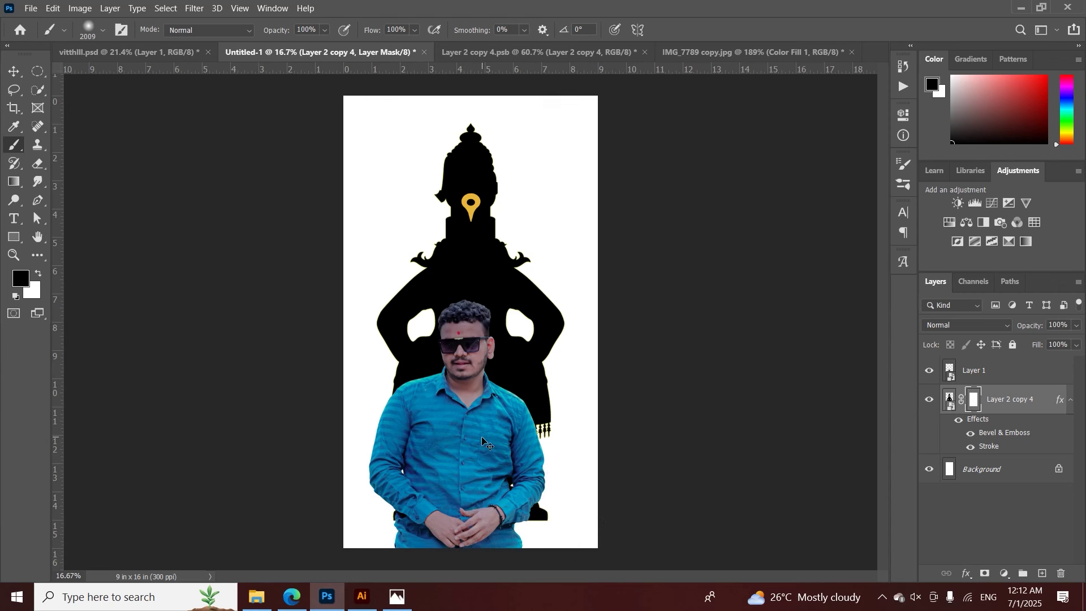
{"action": "key", "text": "ctrl+minus"}
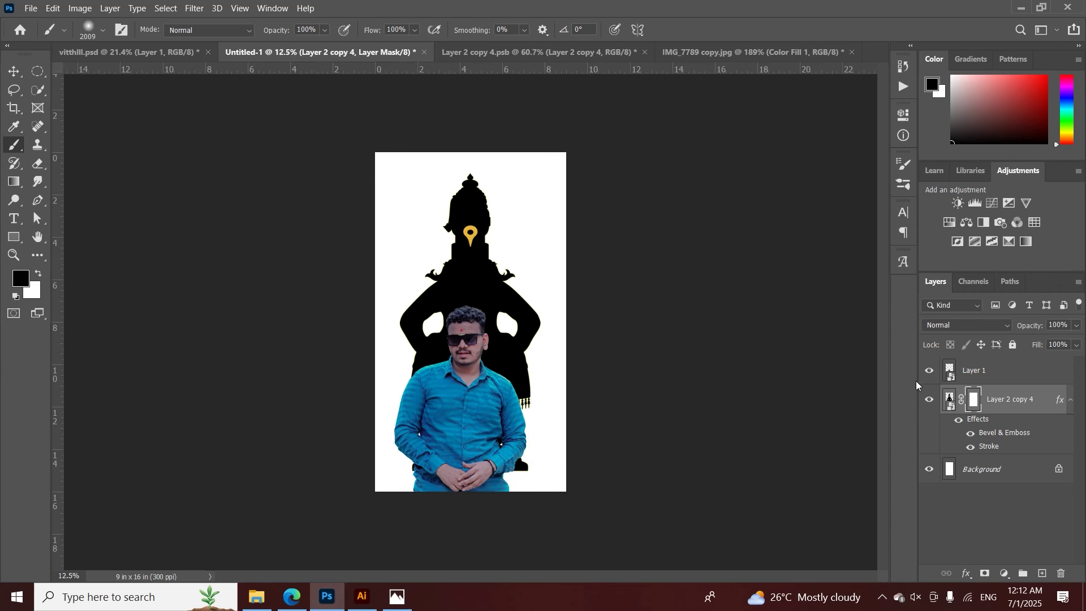
{"action": "left_click", "coordinate": [928, 371]}
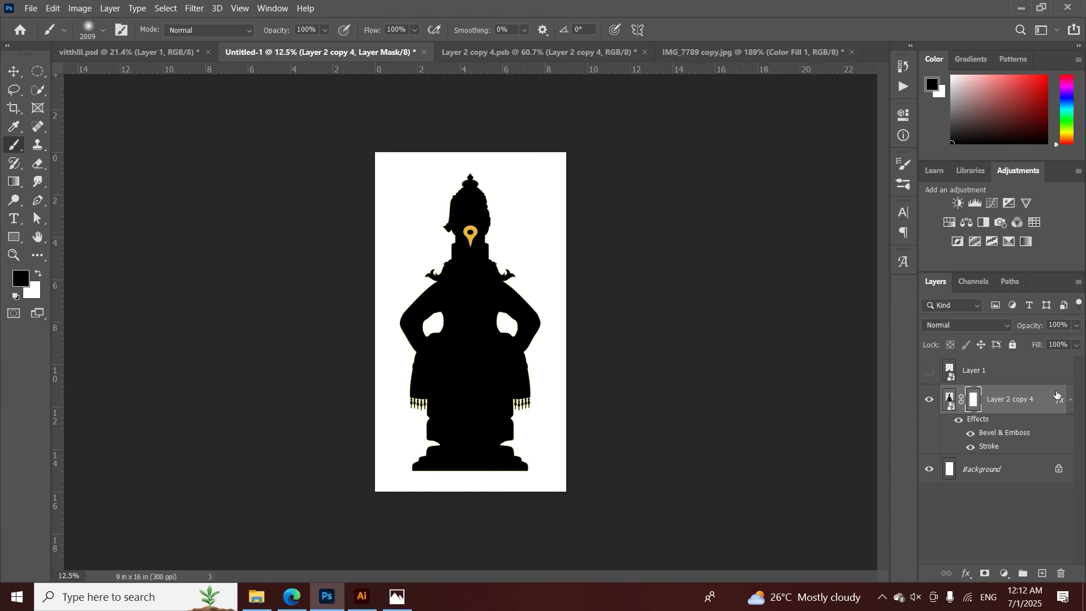
{"action": "mouse_move", "coordinate": [511, 509]}
{"action": "left_mouse_down"}
{"action": "mouse_move", "coordinate": [356, 492]}
{"action": "mouse_move", "coordinate": [561, 484]}
{"action": "mouse_move", "coordinate": [368, 487]}
{"action": "mouse_move", "coordinate": [409, 514]}
{"action": "mouse_move", "coordinate": [565, 509]}
{"action": "left_mouse_up"}
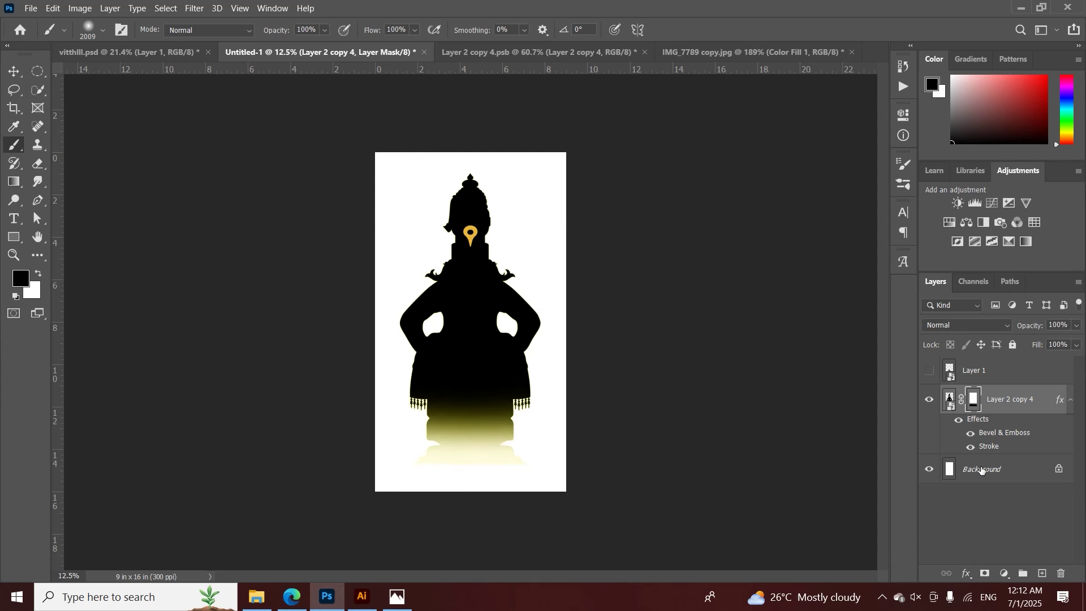
Clear the Bevel & Emboss and Stroke layer style from the silhouette layer
{"action": "left_click", "coordinate": [970, 448]}
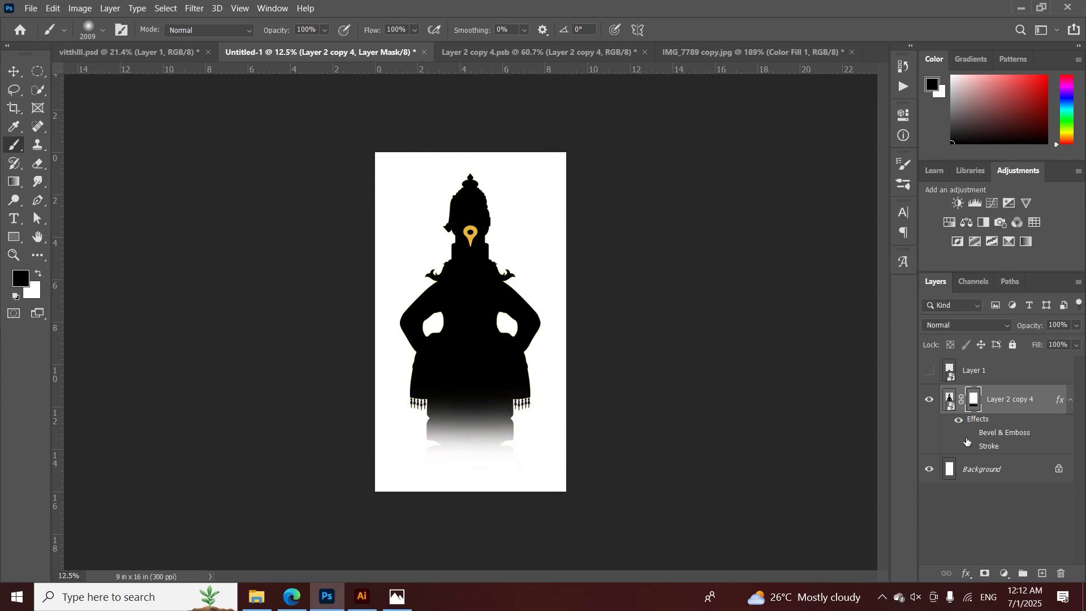
{"action": "left_click", "coordinate": [971, 448]}
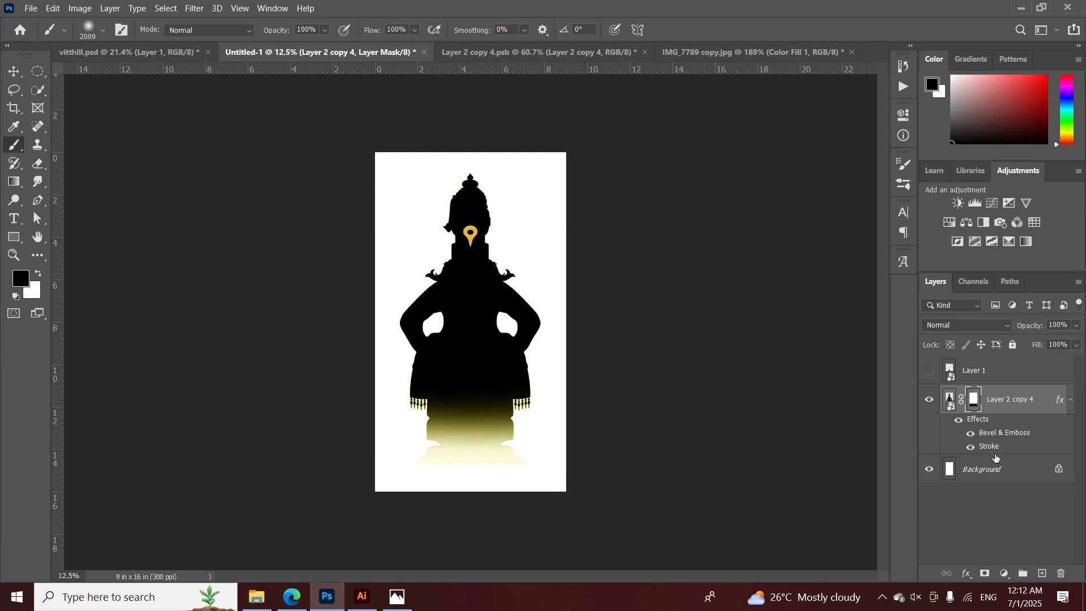
{"action": "key", "text": "z"}
{"action": "left_click_drag", "start_coordinate": [489, 431], "coordinate": [523, 431]}
{"action": "key", "text": "b"}
{"action": "right_click", "coordinate": [1012, 399]}
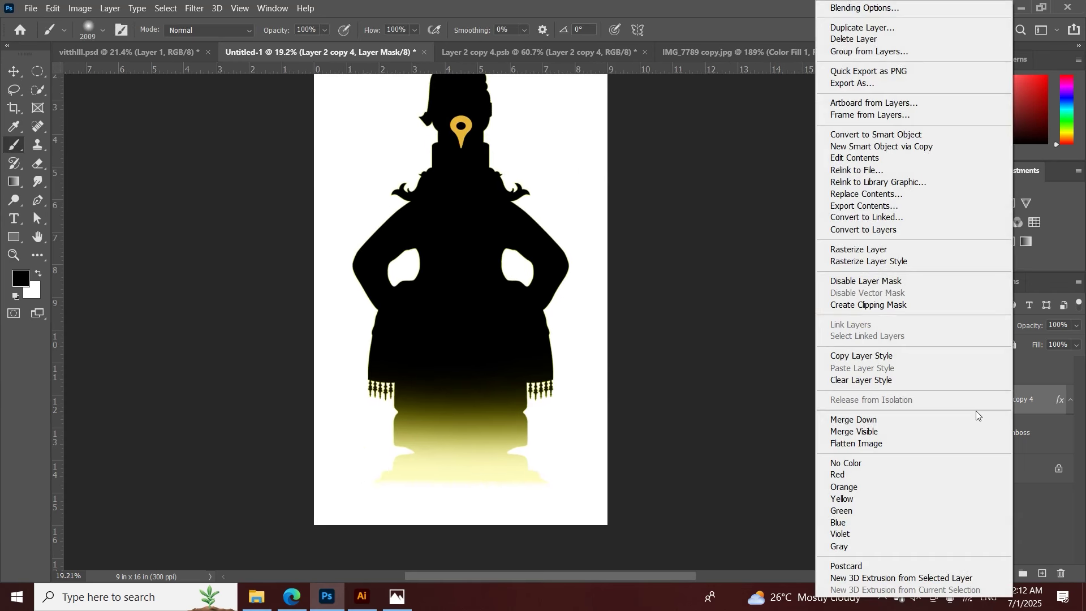
{"action": "left_click", "coordinate": [880, 383]}
Extend the silhouette's fade upward on its mask with a black soft brush of about 3011 px and show the man's layer again
{"action": "key", "text": "z"}
{"action": "left_click_drag", "start_coordinate": [492, 390], "coordinate": [449, 370]}
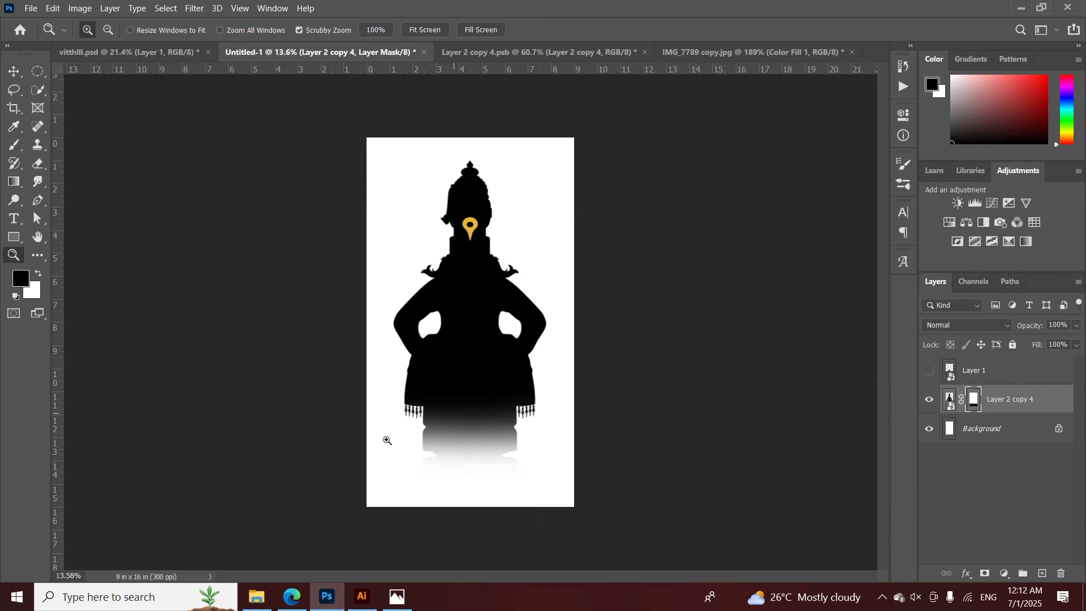
{"action": "key", "text": "b"}
{"action": "mouse_move", "coordinate": [364, 492]}
{"action": "left_mouse_down"}
{"action": "mouse_move", "coordinate": [461, 533]}
{"action": "mouse_move", "coordinate": [519, 518]}
{"action": "left_mouse_up"}
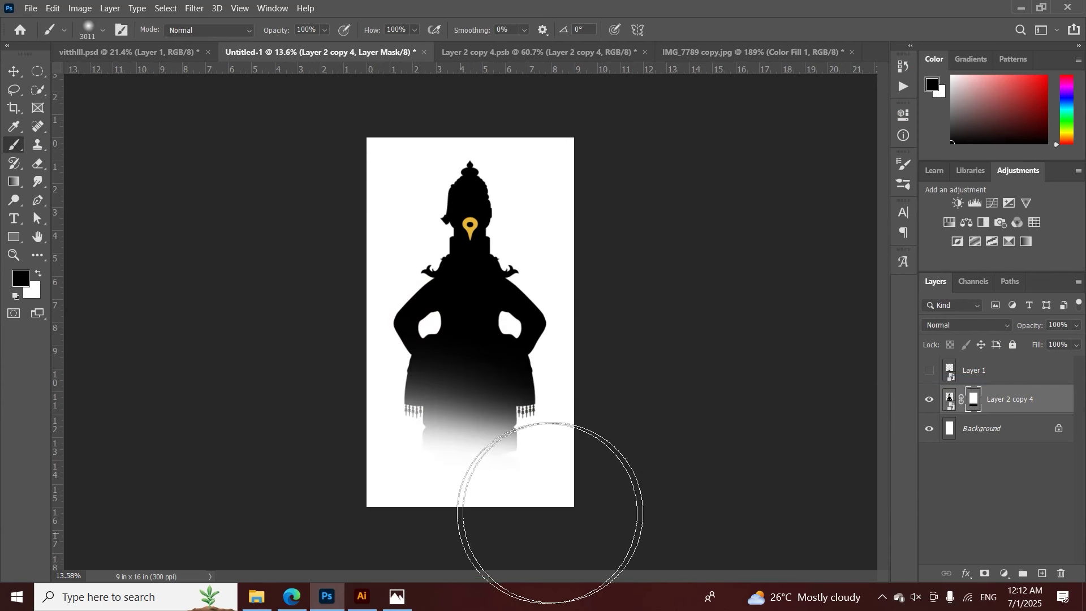
{"action": "left_click", "coordinate": [928, 372]}
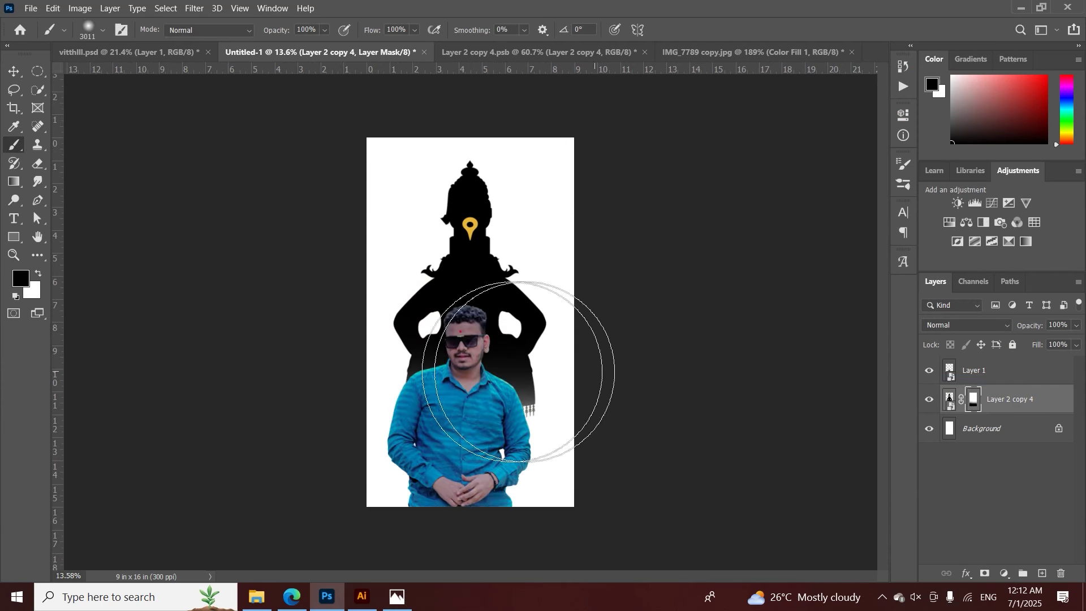
Move the man's cut-out slightly up and nudge the silhouette slightly down behind him
{"action": "left_click_drag", "start_coordinate": [464, 384], "coordinate": [467, 358]}
{"action": "left_click_drag", "start_coordinate": [478, 272], "coordinate": [476, 278]}
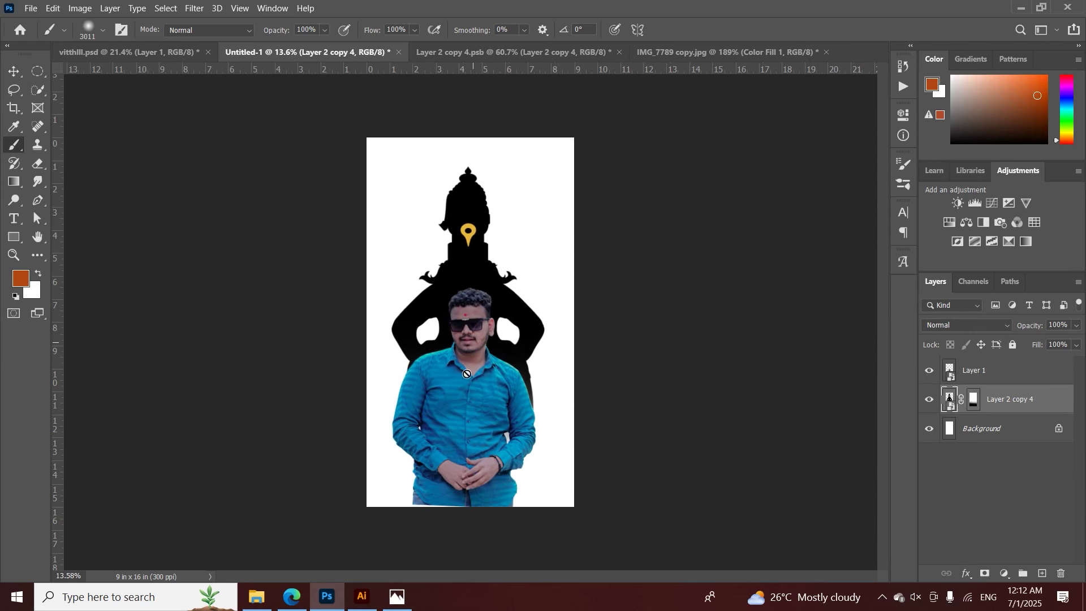
{"action": "left_click_drag", "start_coordinate": [465, 383], "coordinate": [466, 389]}
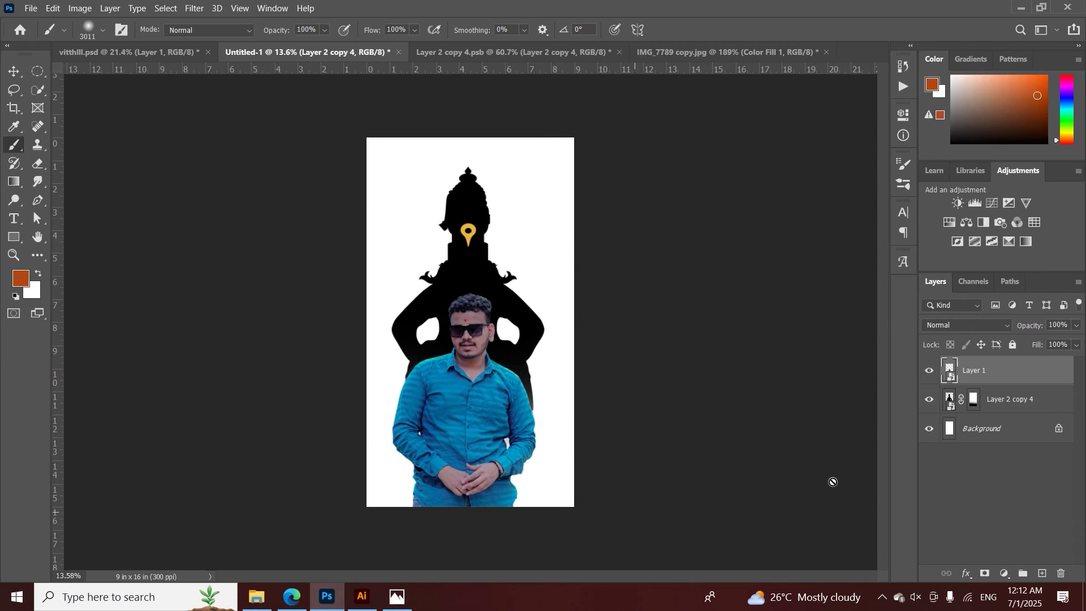
Add a new layer above the man and paint a white fade across the poster's base with the 3011 px soft brush
{"action": "left_click", "coordinate": [1040, 574]}
{"action": "left_click", "coordinate": [951, 76]}
{"action": "mouse_move", "coordinate": [643, 497]}
{"action": "left_mouse_down"}
{"action": "mouse_move", "coordinate": [527, 566]}
{"action": "mouse_move", "coordinate": [360, 583]}
{"action": "mouse_move", "coordinate": [265, 538]}
{"action": "mouse_move", "coordinate": [643, 532]}
{"action": "left_mouse_up"}
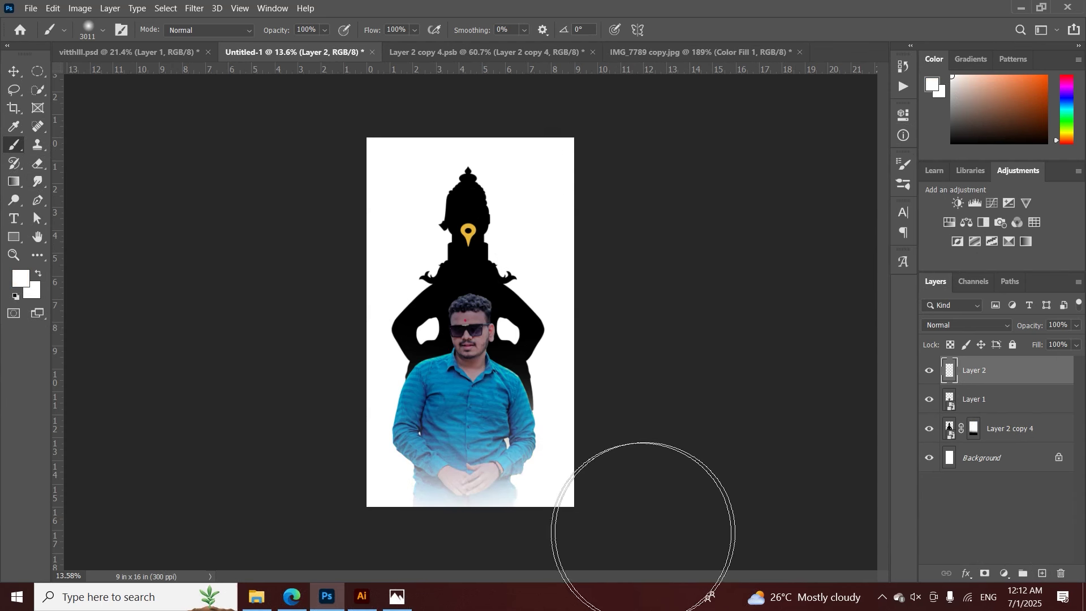
Open the contents of the Maharashtra photo layer from vitthlll.psd and unlock its background layer
{"action": "left_click", "coordinate": [164, 52]}
{"action": "left_click", "coordinate": [17, 74]}
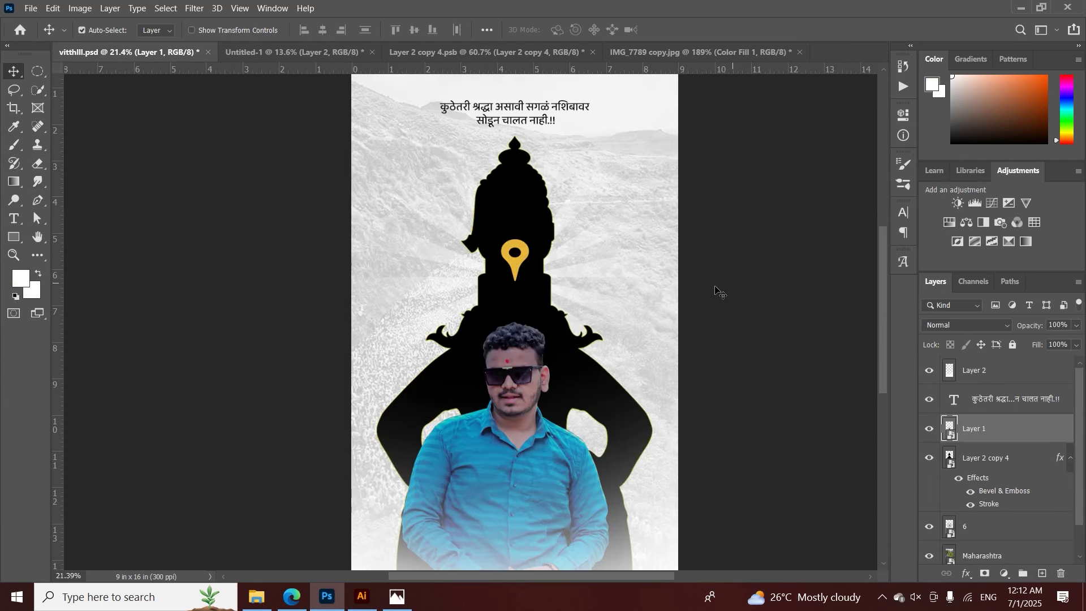
{"action": "left_click", "coordinate": [659, 274]}
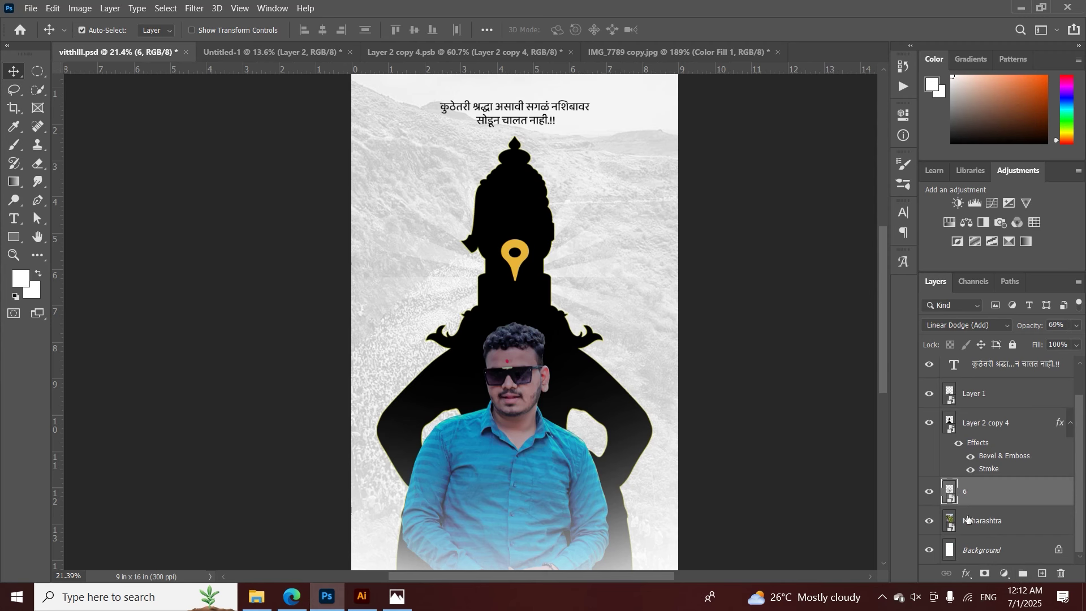
{"action": "double_click", "coordinate": [950, 521]}
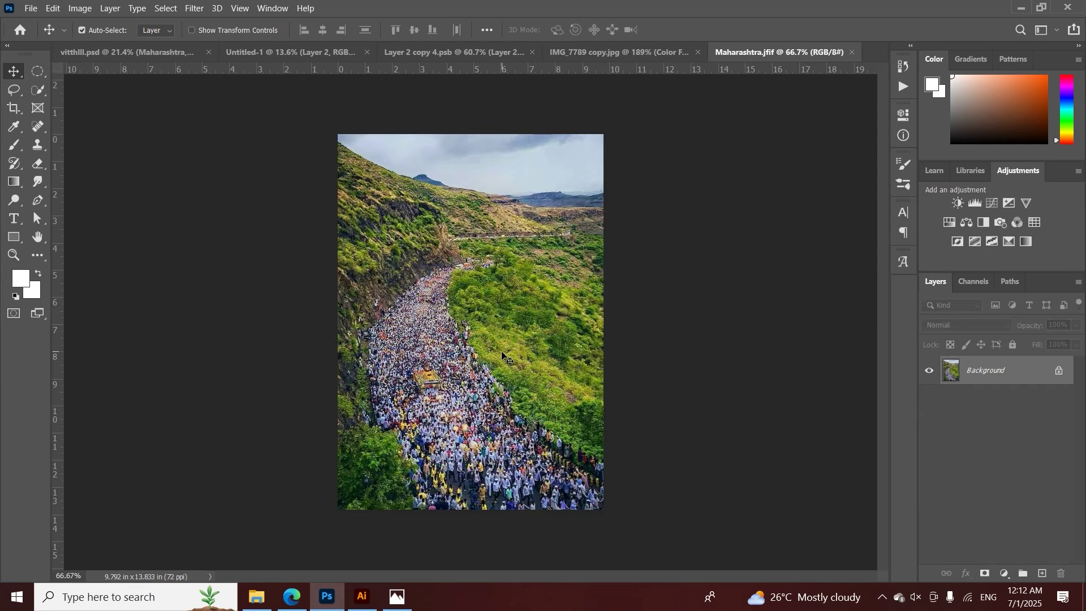
{"action": "left_click", "coordinate": [1055, 377]}
Place the Maharashtra photo directly above the poster's Background layer and scale it to about 565% so it covers the canvas
{"action": "left_click", "coordinate": [307, 52]}
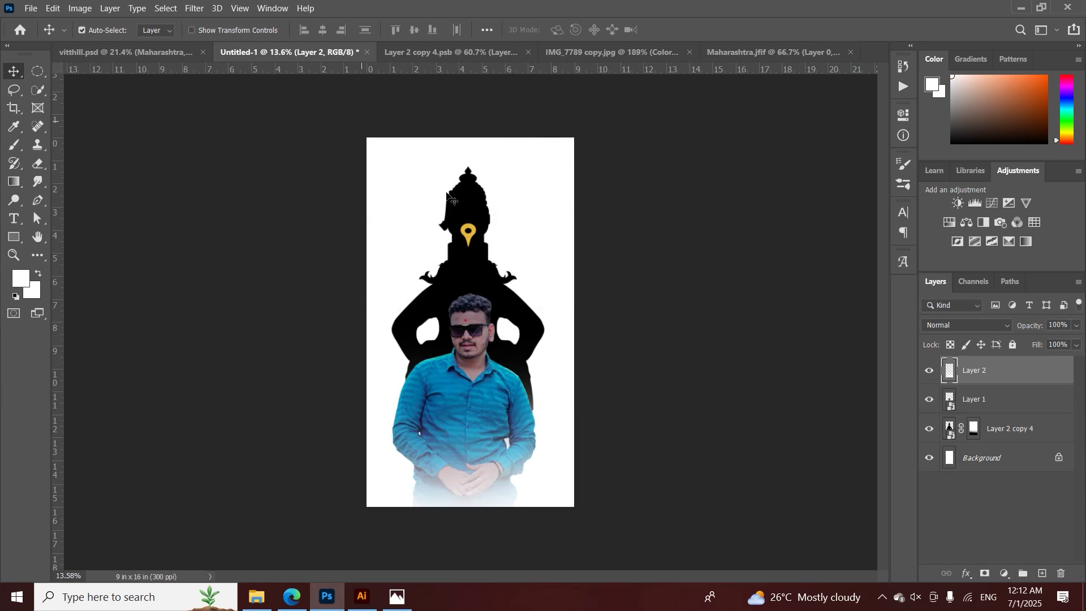
{"action": "left_click", "coordinate": [977, 454]}
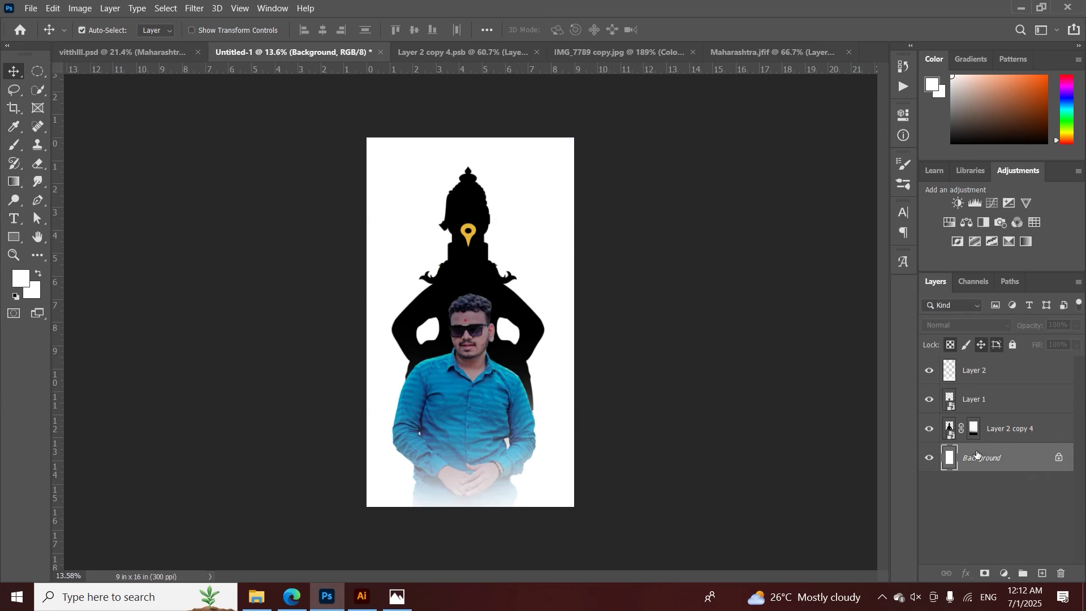
{"action": "key", "text": "ctrl+shift+alt+n"}
{"action": "key", "text": "ctrl+t"}
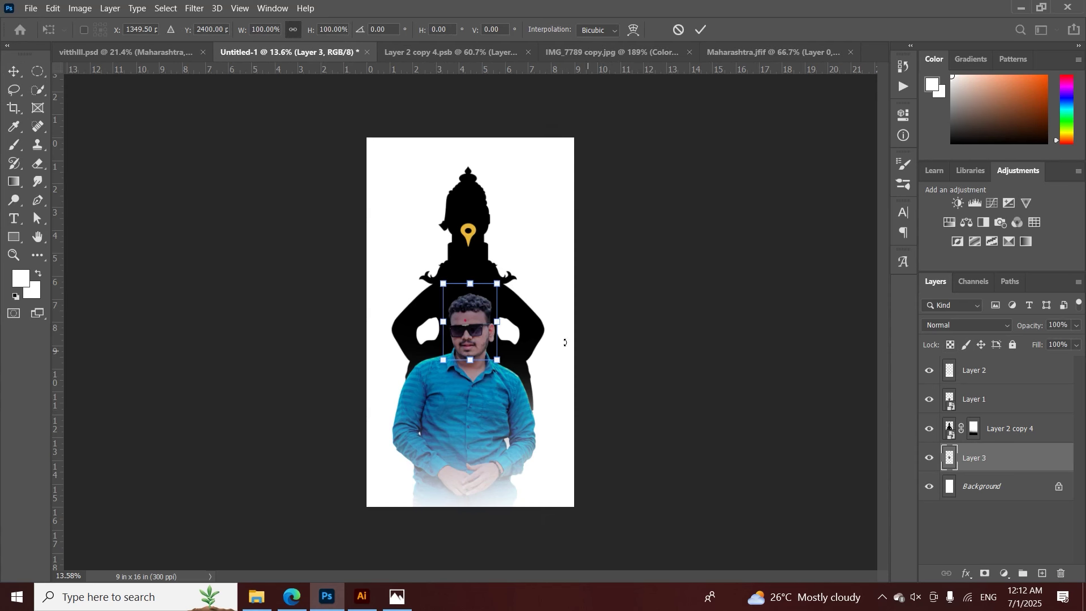
{"action": "left_click_drag", "start_coordinate": [500, 322], "coordinate": [623, 321]}
{"action": "left_click", "coordinate": [700, 29]}
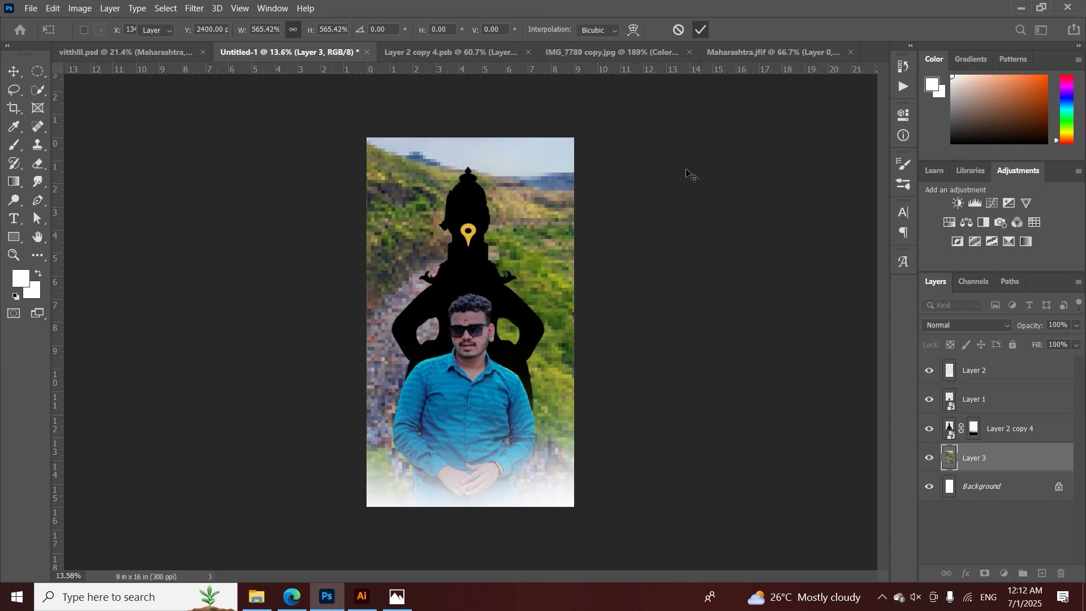
Set the procession photo layer to Luminosity blending with 19% opacity
{"action": "left_click", "coordinate": [950, 326]}
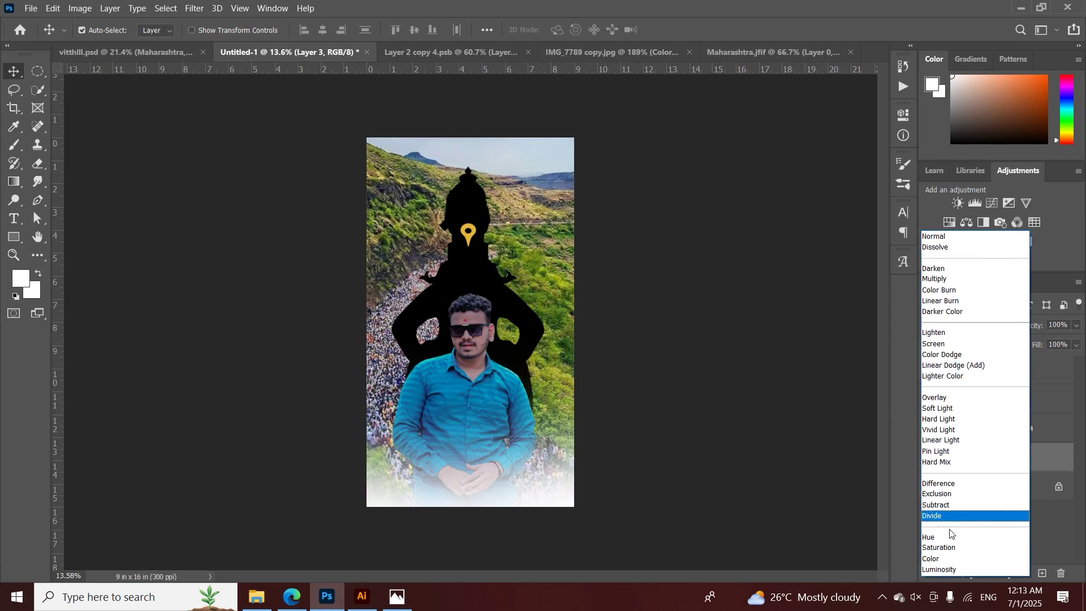
{"action": "left_click", "coordinate": [948, 570]}
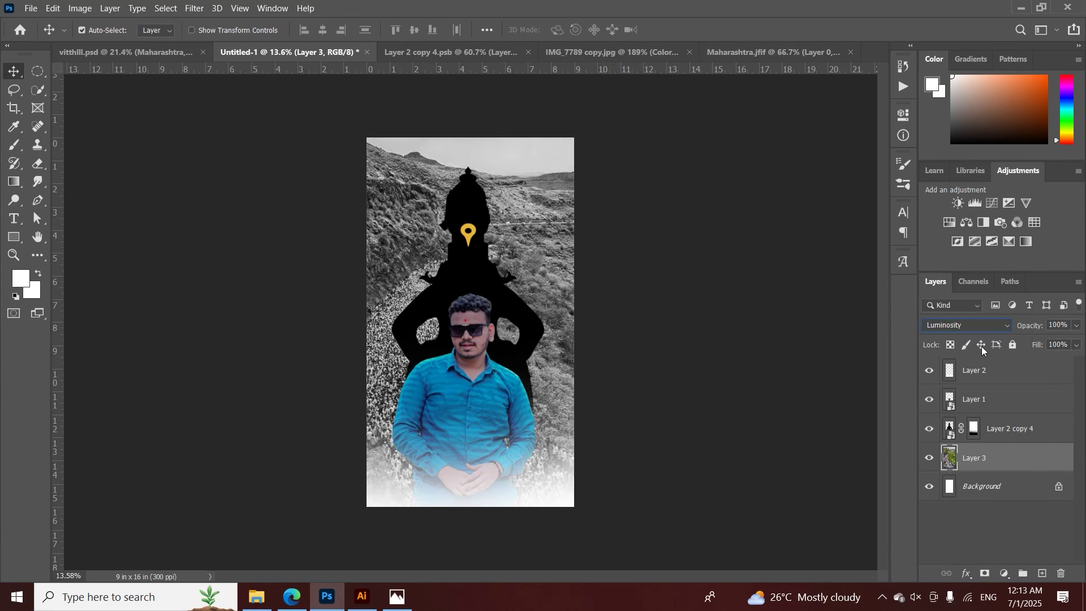
{"action": "left_click_drag", "start_coordinate": [1032, 325], "coordinate": [1016, 325]}
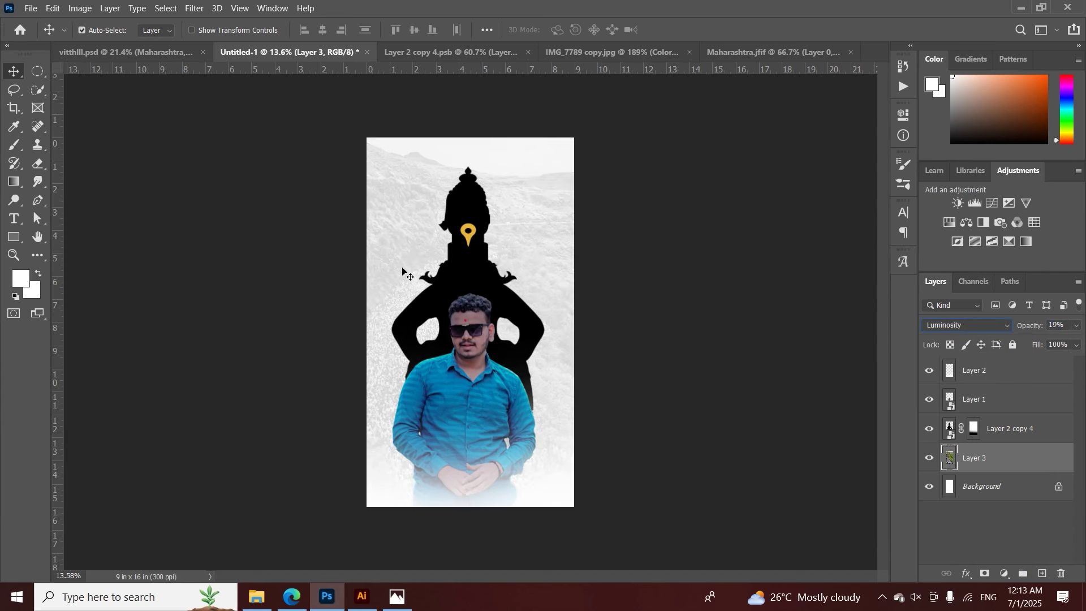
Copy the sunburst layer "6" from vitthlll.psd into the poster above the procession photo, keeping its 25.43% scale
{"action": "left_click", "coordinate": [121, 52]}
{"action": "left_click_drag", "start_coordinate": [421, 254], "coordinate": [363, 85]}
{"action": "left_click_drag", "start_coordinate": [465, 254], "coordinate": [516, 237]}
{"action": "key", "text": "ctrl+t"}
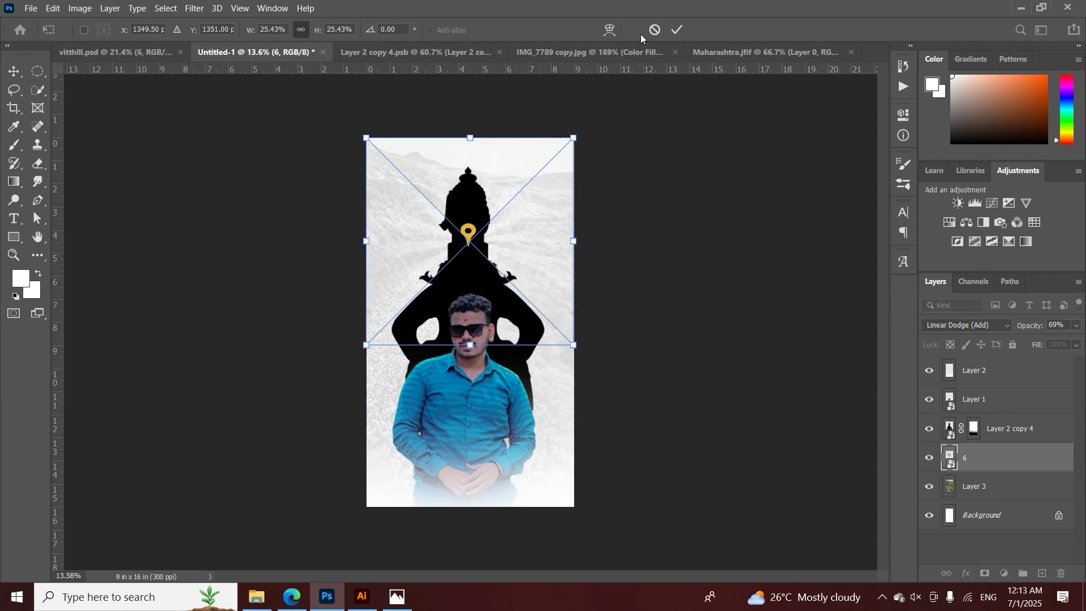
{"action": "left_click", "coordinate": [678, 30]}
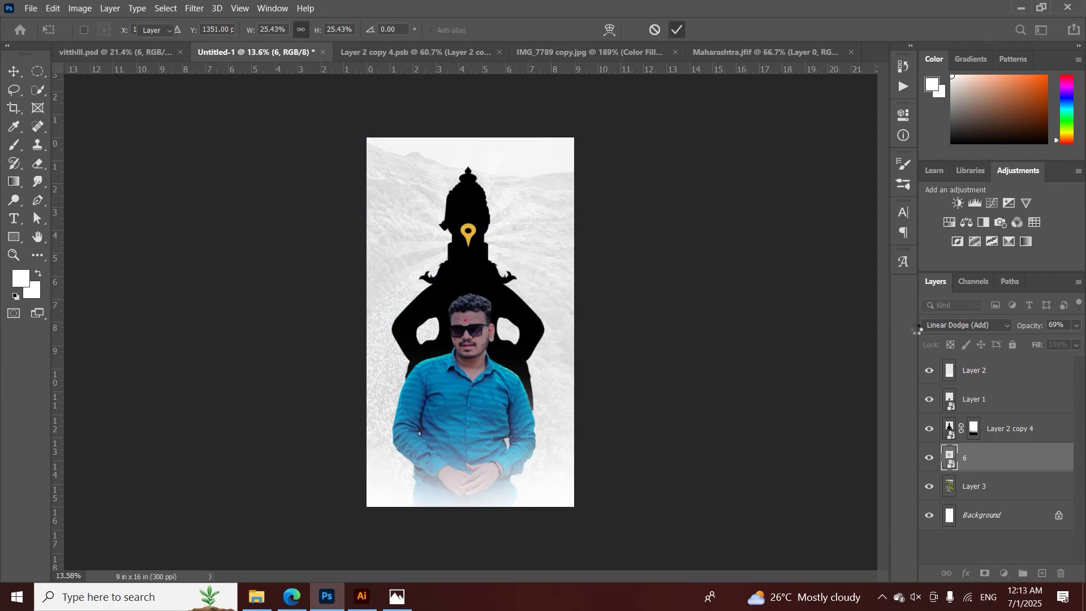
Open the sunburst layer's contents, turn the rays white using Levels with the output black level at 255, and return to the poster
{"action": "double_click", "coordinate": [948, 454]}
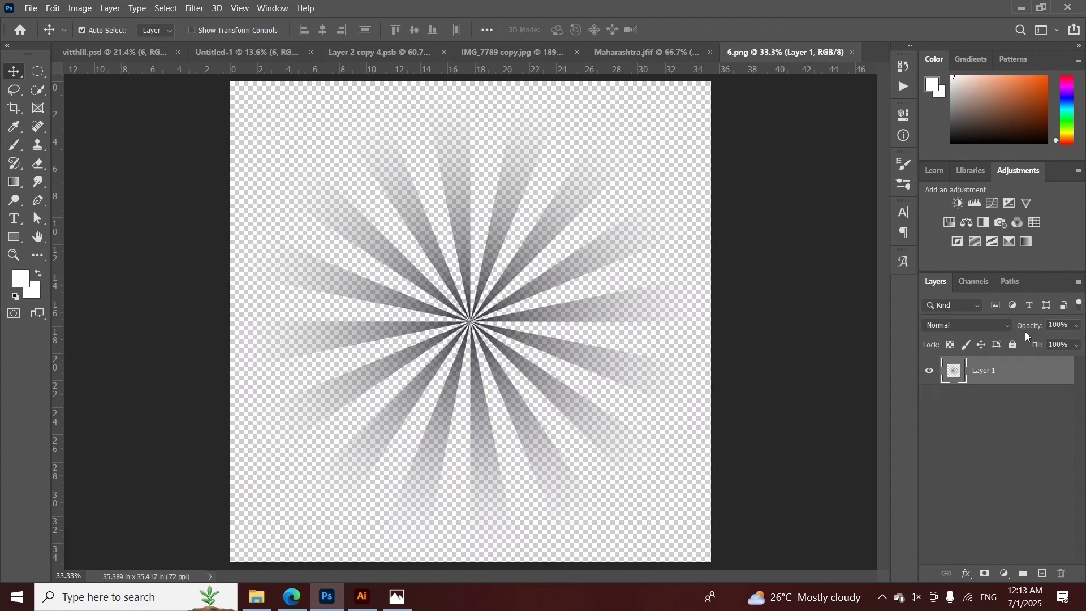
{"action": "left_click", "coordinate": [996, 328]}
{"action": "left_click", "coordinate": [462, 315]}
{"action": "key", "text": "ctrl"}
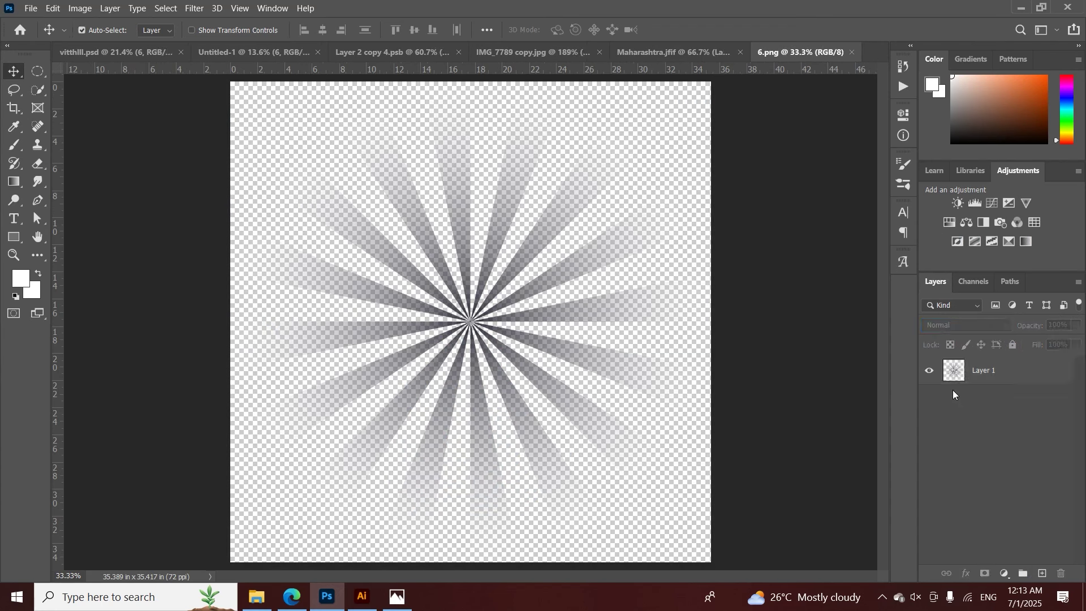
{"action": "key", "text": "ctrl+l"}
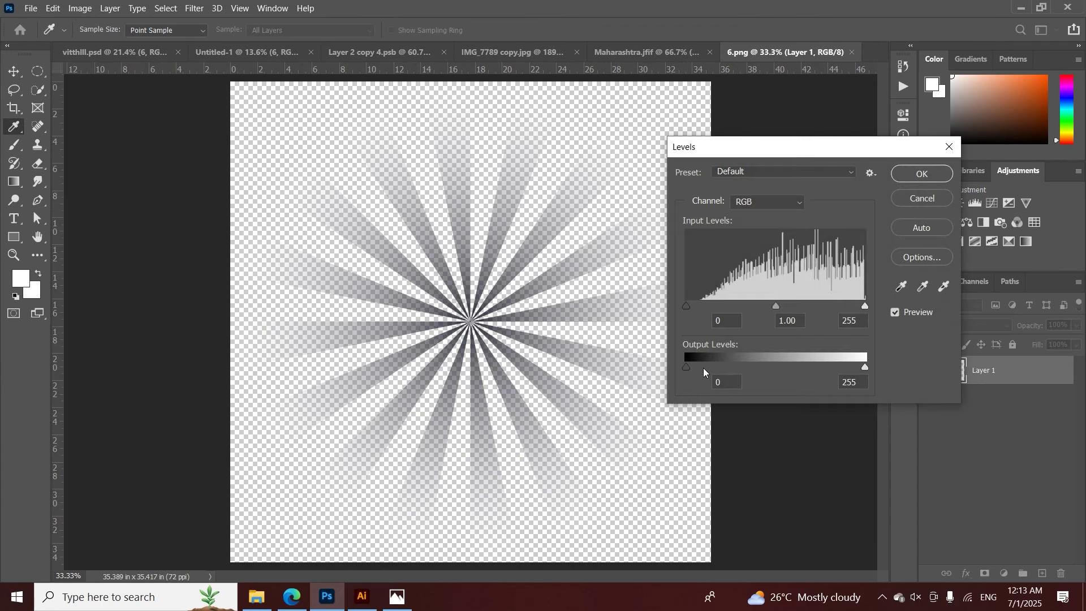
{"action": "left_click_drag", "start_coordinate": [685, 369], "coordinate": [887, 370]}
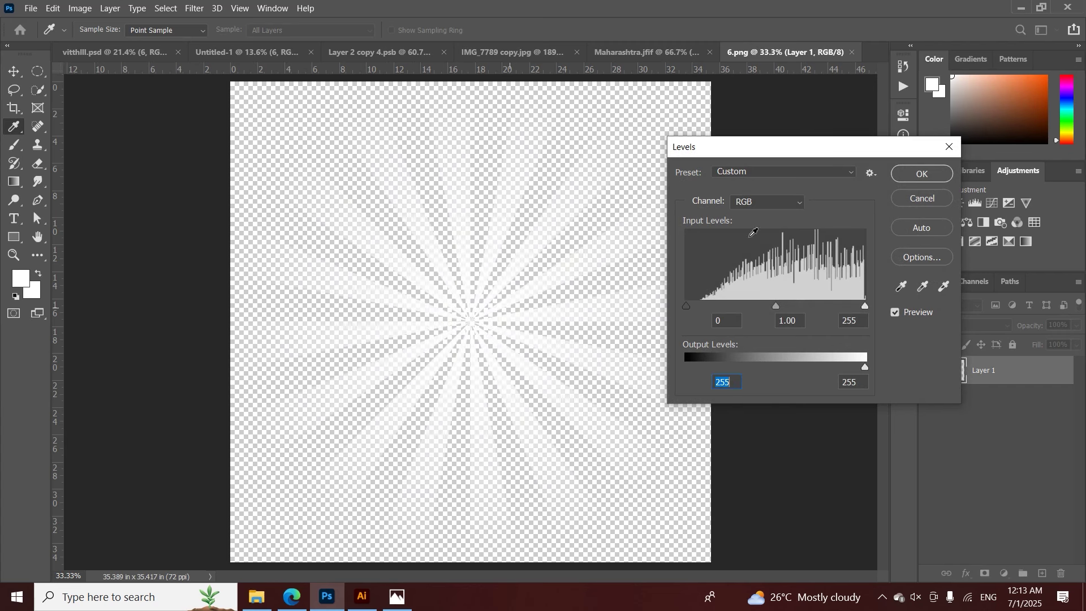
{"action": "left_click", "coordinate": [912, 180]}
{"action": "left_click", "coordinate": [116, 52]}
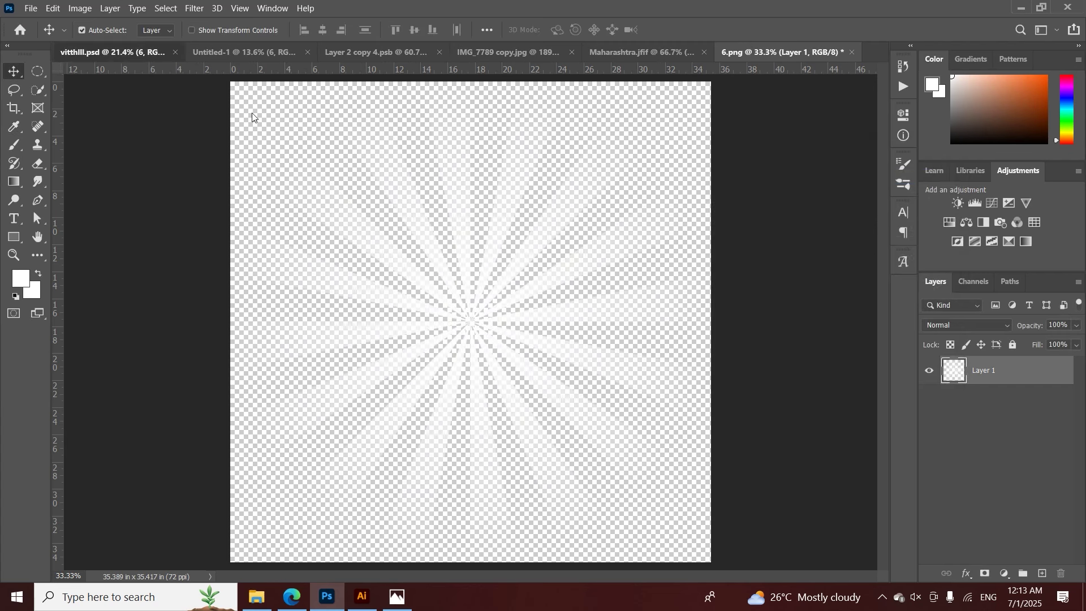
{"action": "left_click", "coordinate": [271, 52]}
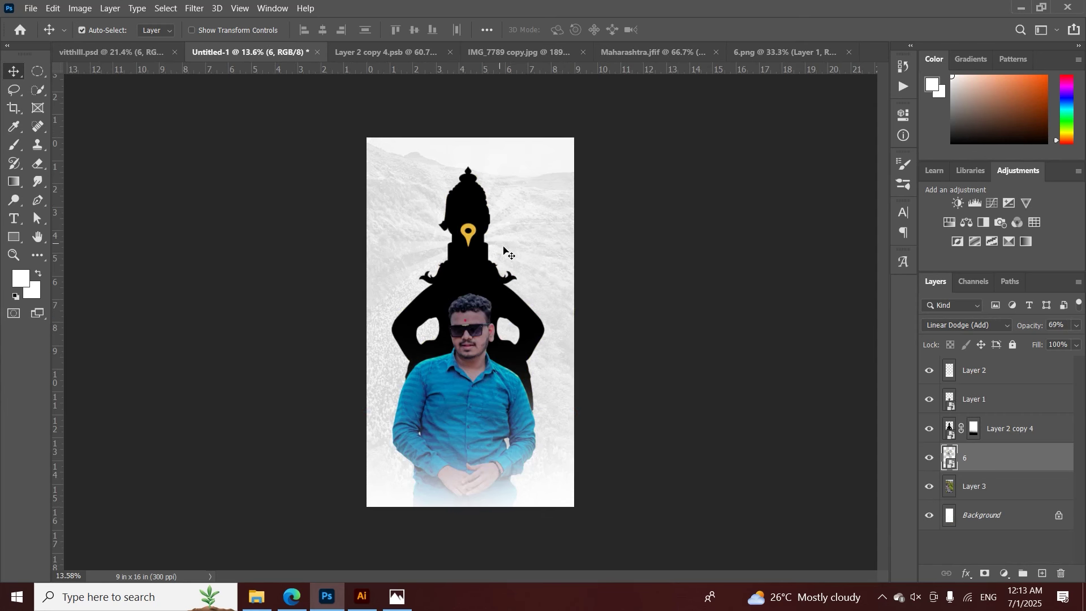
Lower the silhouette slightly and bring in the Marathi quote text layer from vitthlll.psd, centred horizontally on the poster
{"action": "left_click_drag", "start_coordinate": [482, 282], "coordinate": [484, 291]}
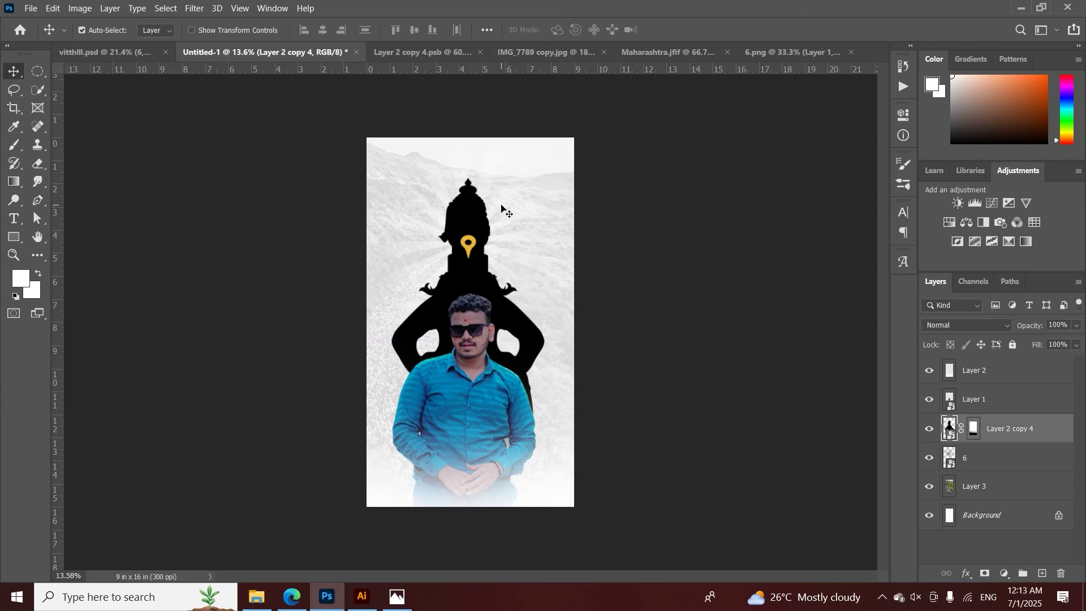
{"action": "left_click", "coordinate": [501, 213]}
{"action": "left_click_drag", "start_coordinate": [501, 213], "coordinate": [487, 116]}
{"action": "left_click", "coordinate": [267, 54]}
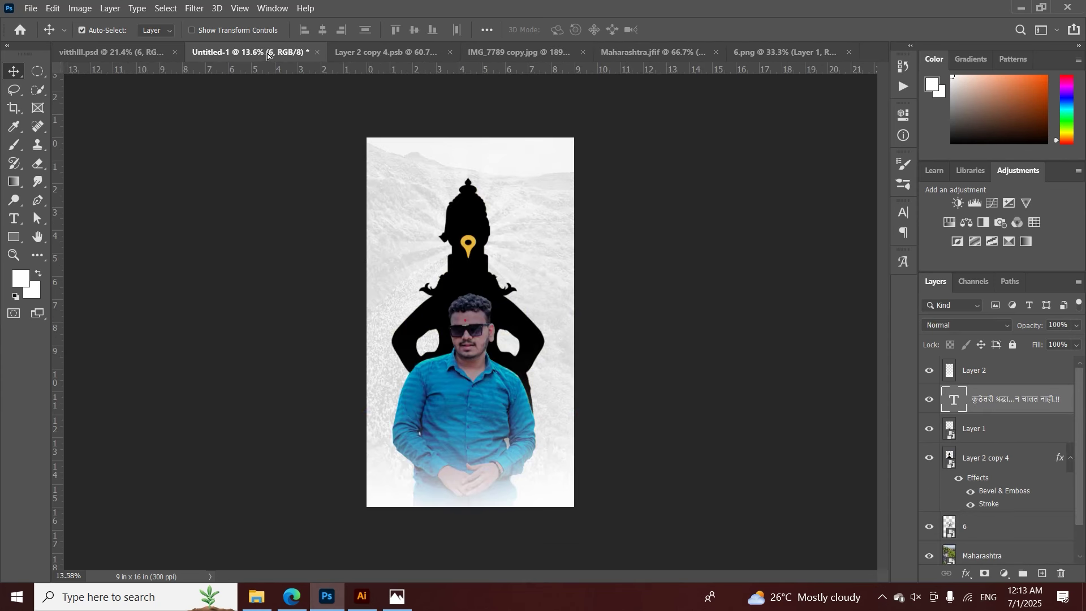
{"action": "key", "text": "ctrl+a"}
{"action": "left_click", "coordinate": [322, 30]}
{"action": "key", "text": "ctrl+d"}
Fine-tune the Marathi quote's position above the silhouette's crown
{"action": "key", "text": "z"}
{"action": "left_click_drag", "start_coordinate": [452, 140], "coordinate": [493, 145]}
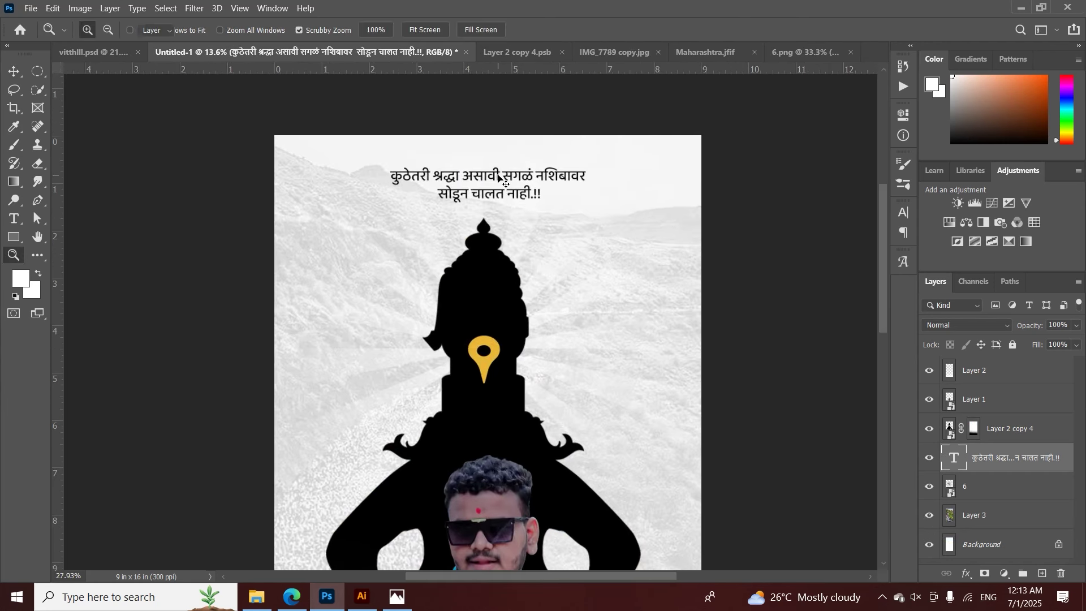
{"action": "key", "text": "v"}
{"action": "left_click_drag", "start_coordinate": [500, 183], "coordinate": [497, 186]}
{"action": "key", "text": "ctrl+minus"}
{"action": "key", "text": "ctrl+minus"}
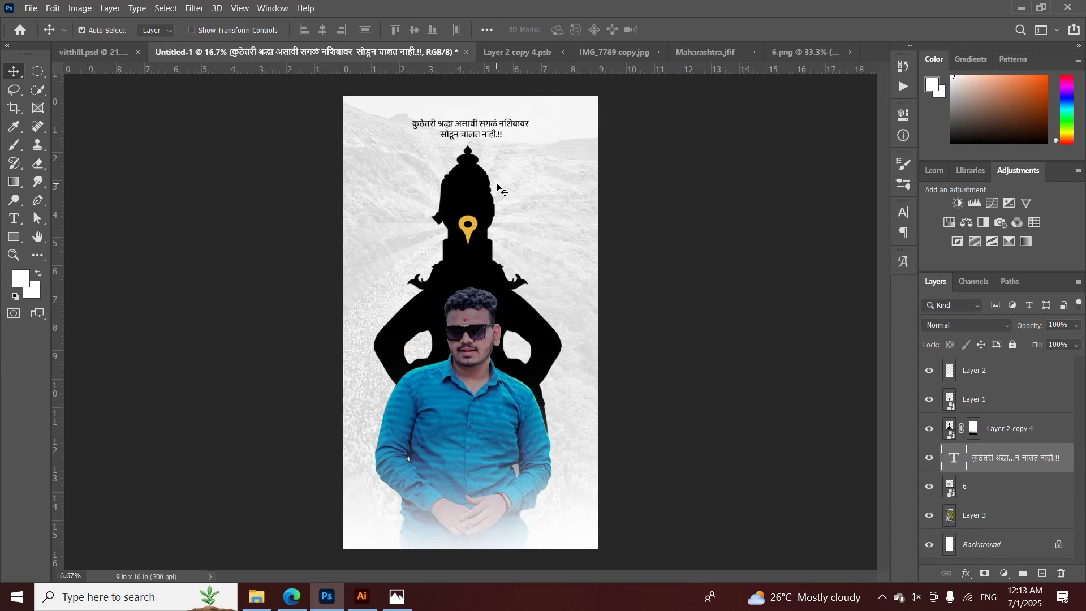
Apply a Camera Raw filter to the man's layer with Exposure +0.20 and Contrast +6
{"action": "left_click", "coordinate": [461, 375]}
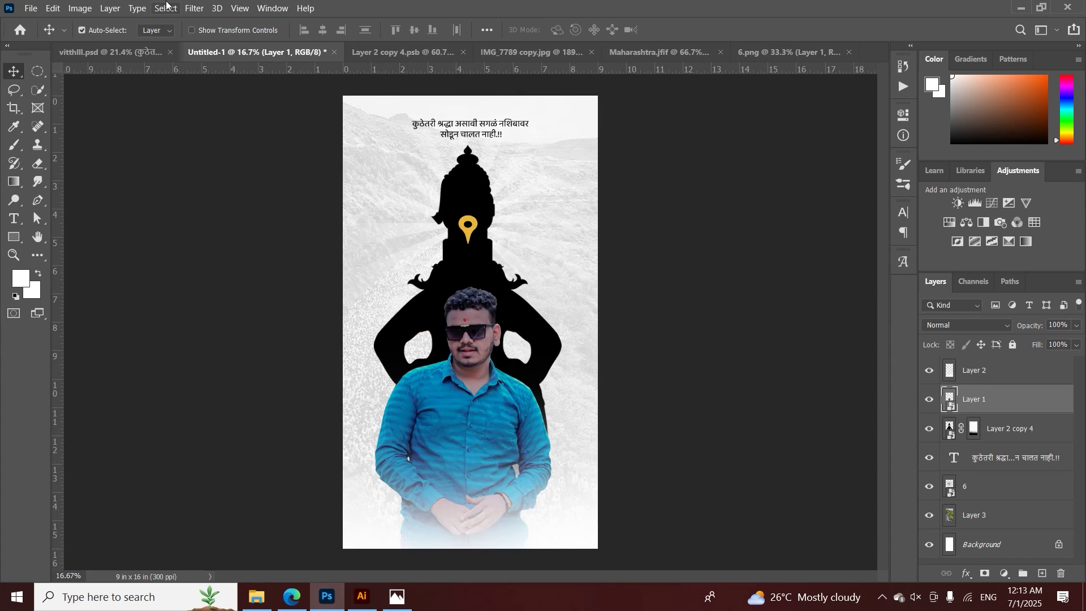
{"action": "left_click", "coordinate": [194, 8]}
{"action": "left_click", "coordinate": [250, 102]}
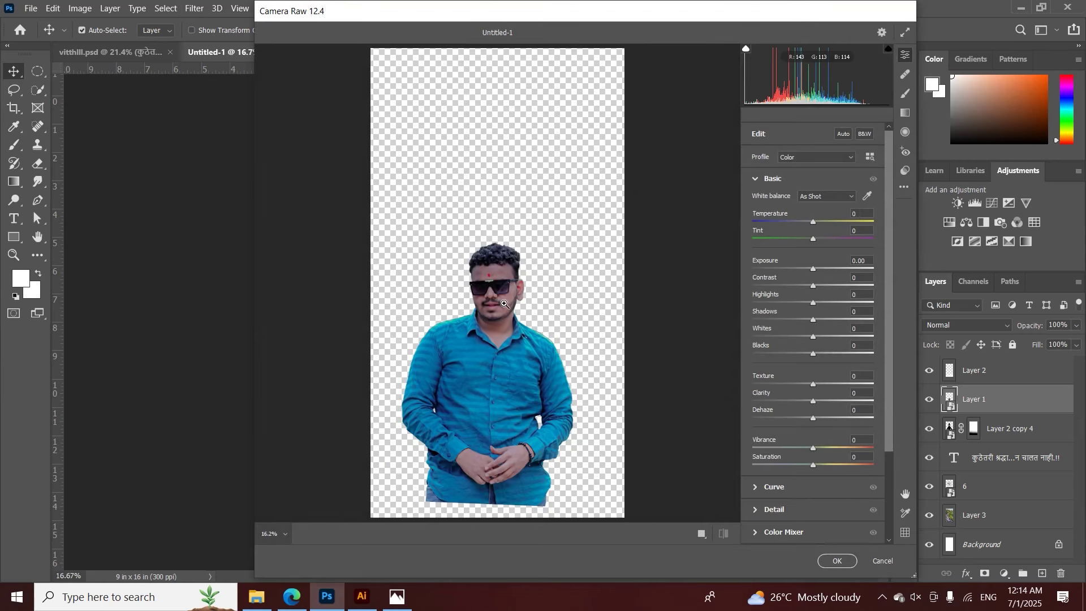
{"action": "left_click_drag", "start_coordinate": [814, 287], "coordinate": [815, 270]}
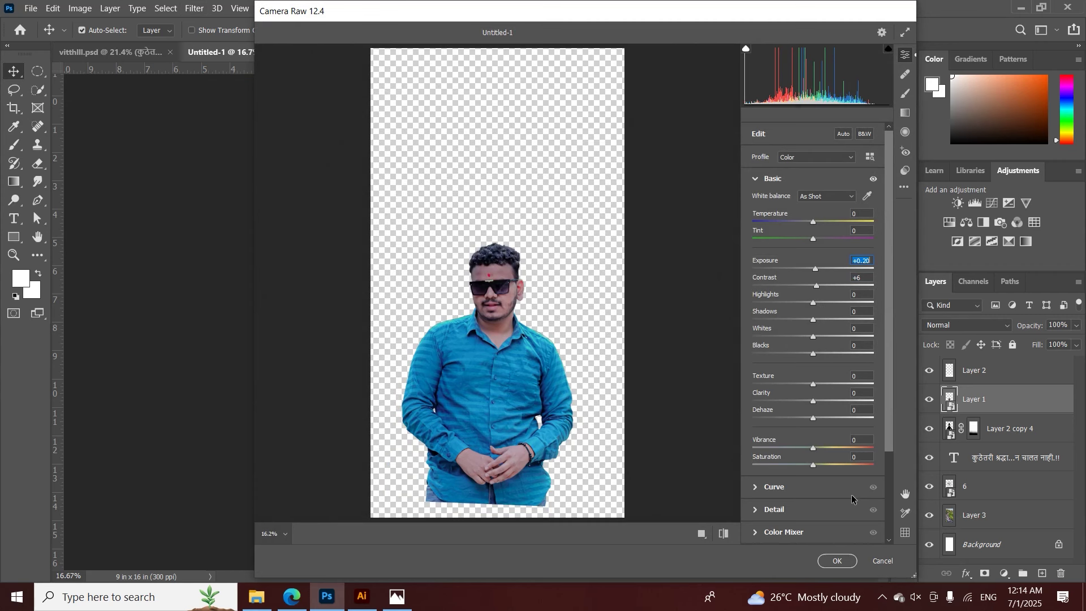
{"action": "left_click", "coordinate": [833, 563]}
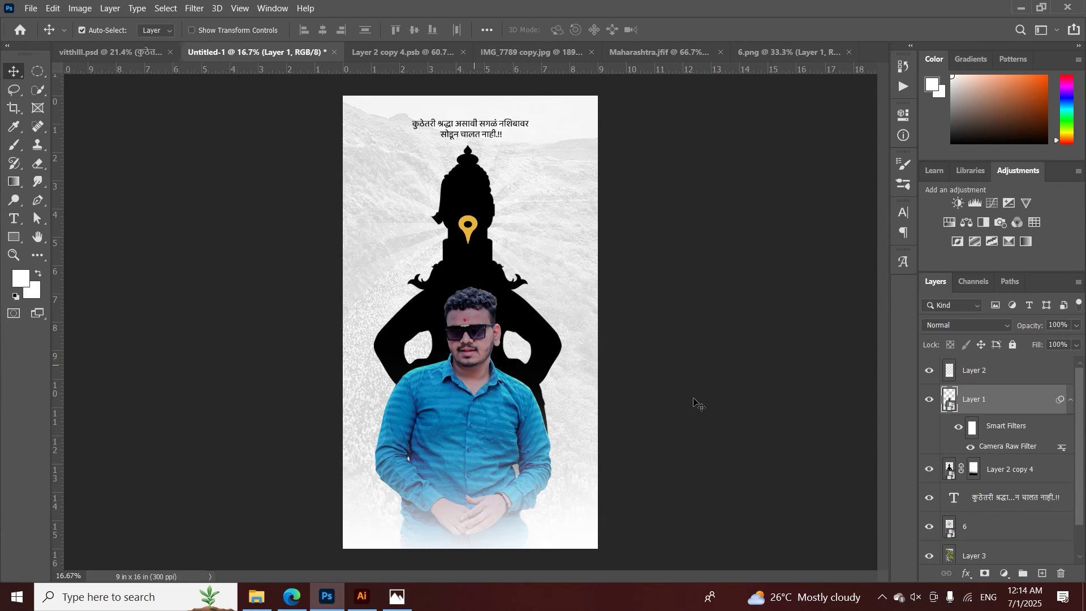
Hide the man's layer, try deleting the silhouette's layer mask, and toggle the white fade layer to compare
{"action": "left_click", "coordinate": [929, 400]}
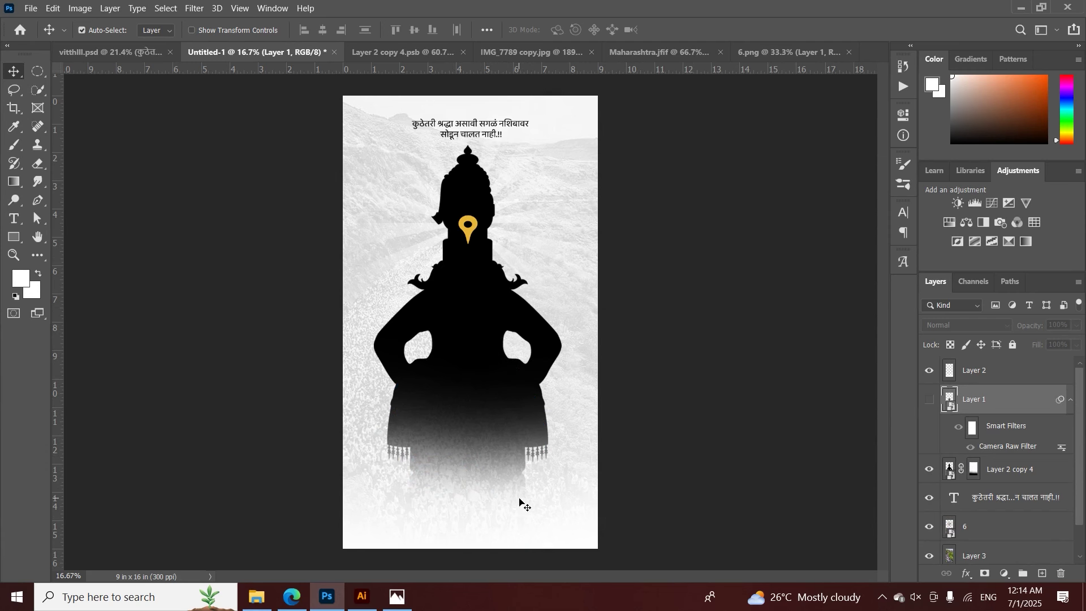
{"action": "left_click", "coordinate": [492, 479]}
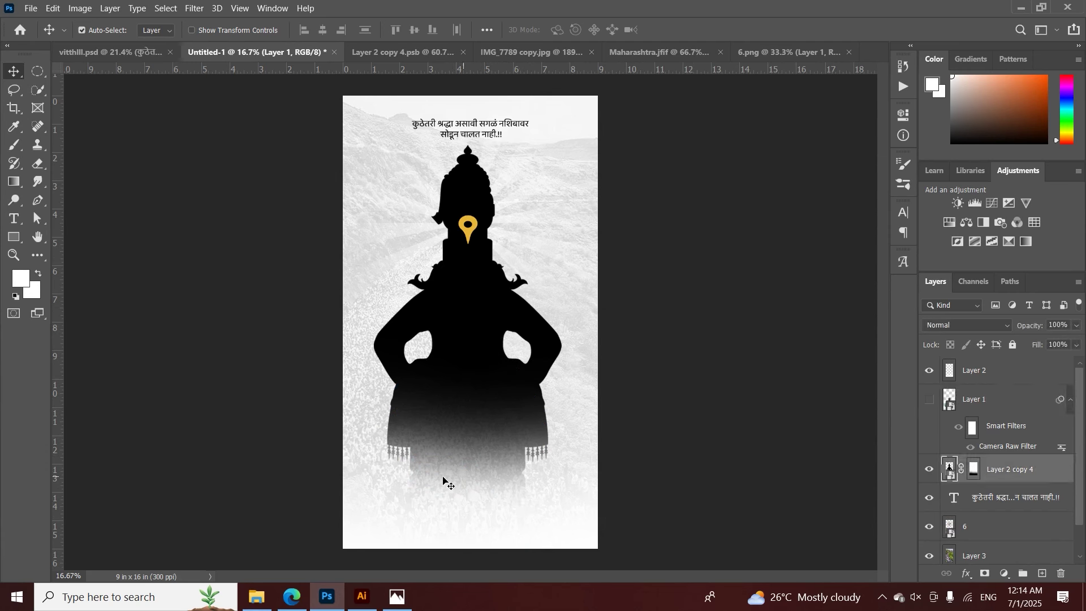
{"action": "left_click", "coordinate": [973, 470]}
{"action": "right_click", "coordinate": [973, 470]}
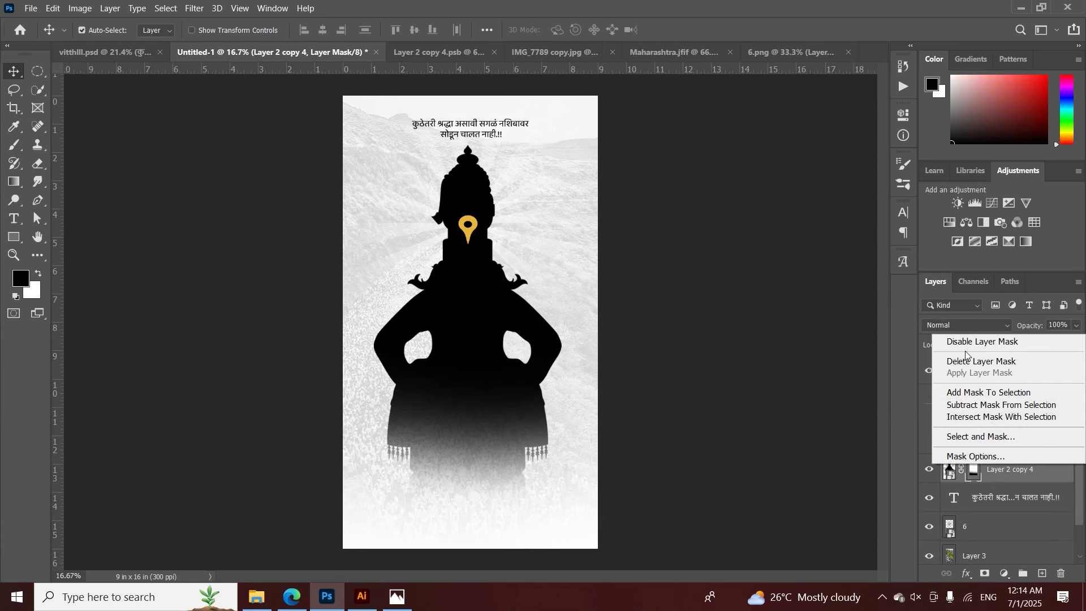
{"action": "left_click", "coordinate": [963, 362]}
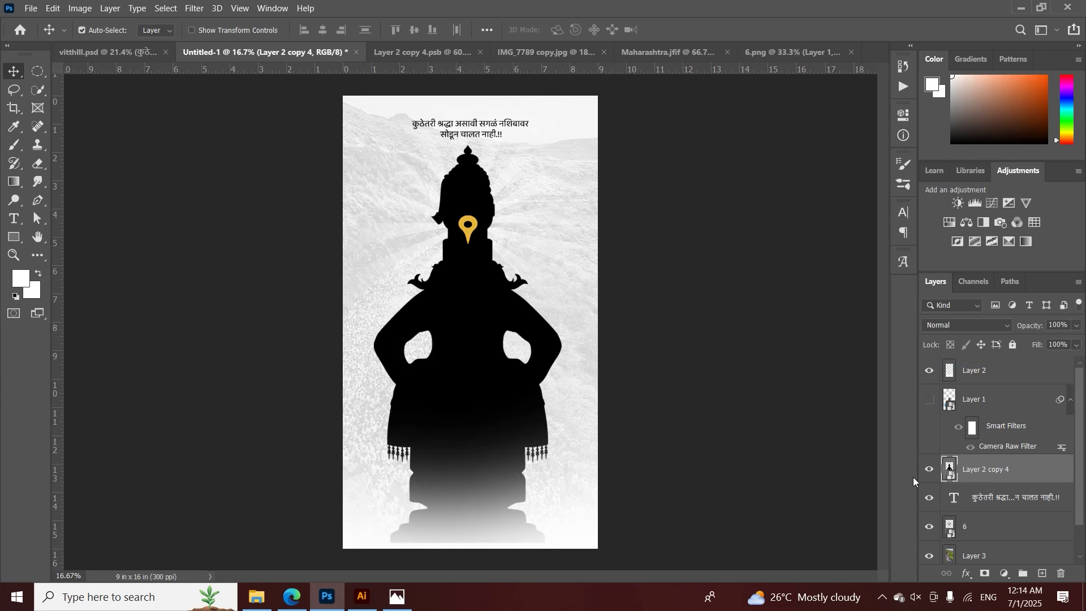
{"action": "left_click", "coordinate": [474, 543]}
{"action": "left_click", "coordinate": [929, 370]}
{"action": "left_click", "coordinate": [930, 370]}
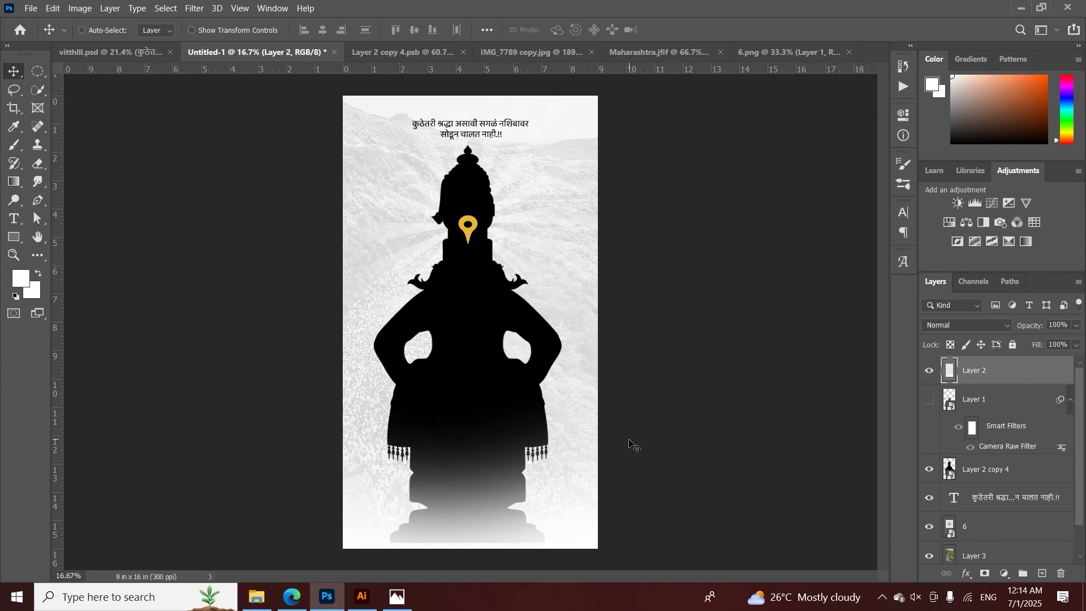
Undo the silhouette's mask deletion and the hiding of the man's layer
{"action": "key", "text": "ctrl+z"}
{"action": "key", "text": "ctrl+z"}
{"action": "key", "text": "ctrl+z"}
{"action": "key", "text": "ctrl+z"}
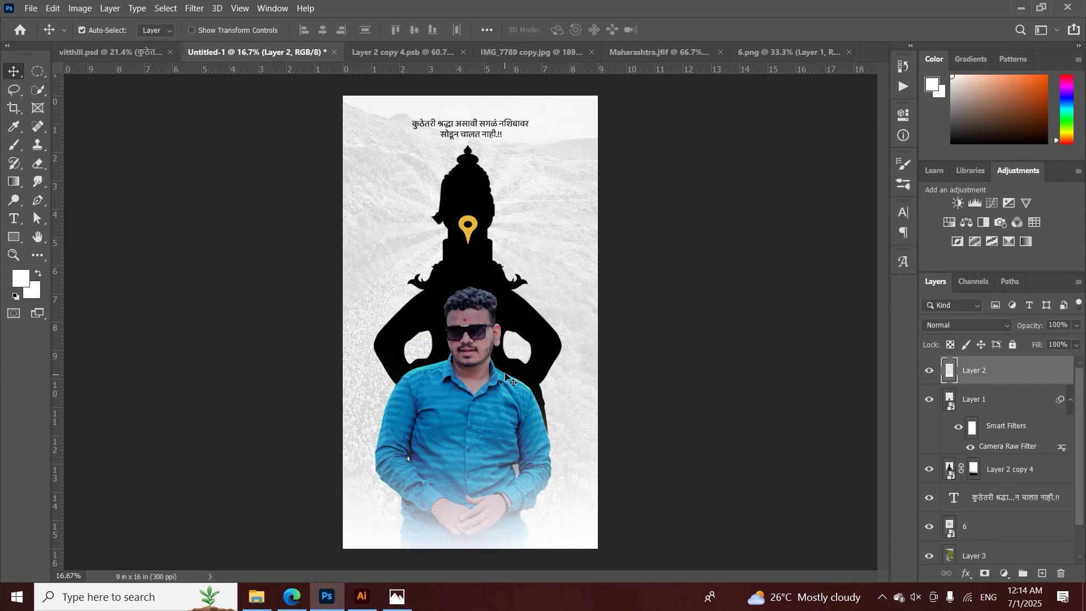
Hide the man's layer and select the silhouette layer, switching its visibility off and back on
{"action": "left_click", "coordinate": [487, 405]}
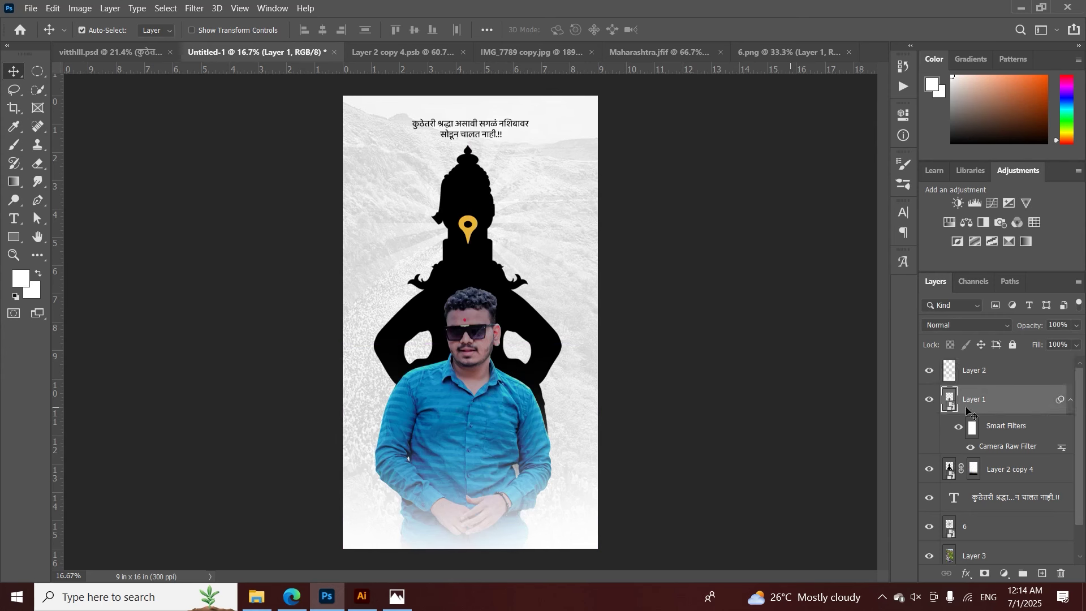
{"action": "left_click", "coordinate": [930, 400]}
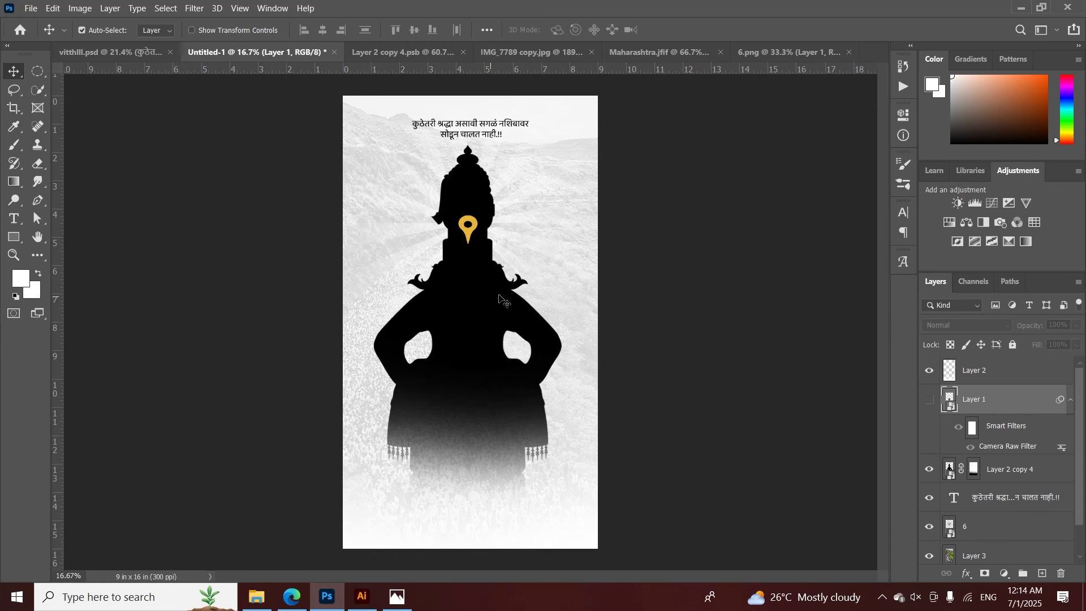
{"action": "left_click", "coordinate": [450, 328]}
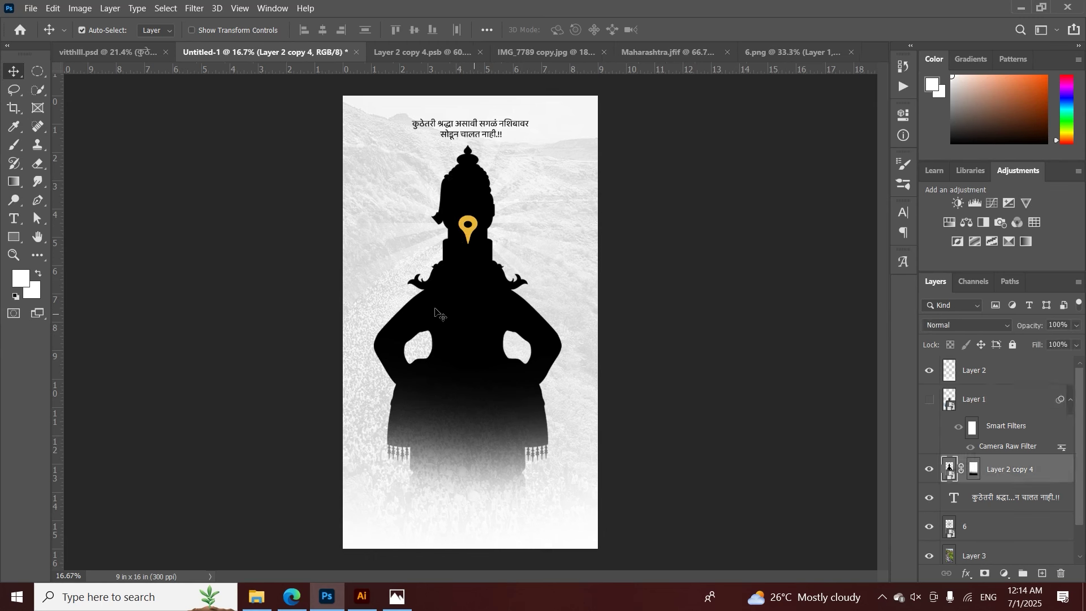
{"action": "left_click", "coordinate": [930, 470]}
{"action": "left_click", "coordinate": [930, 469]}
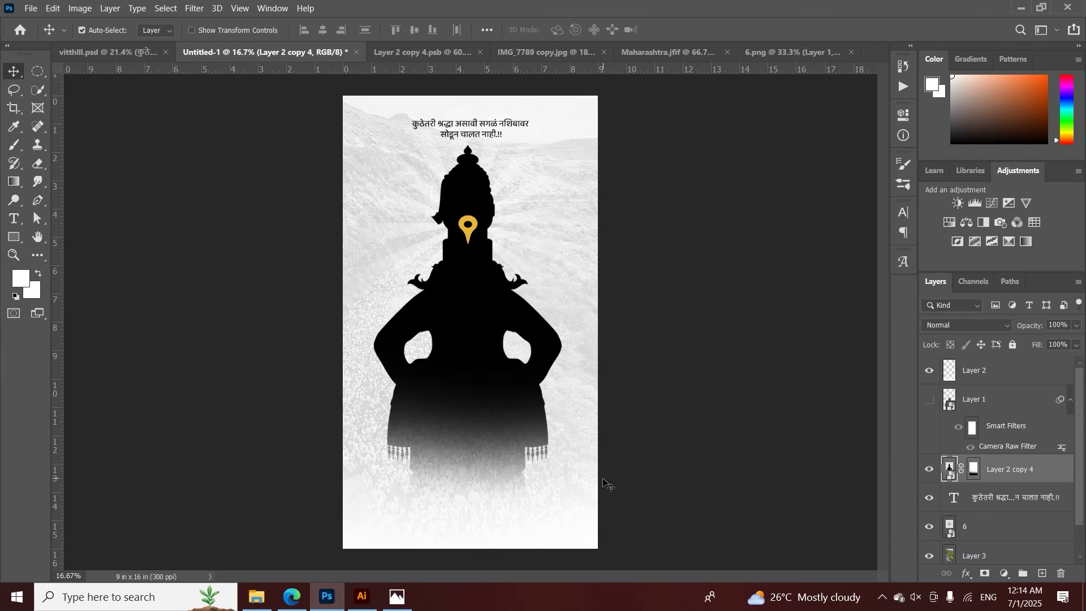